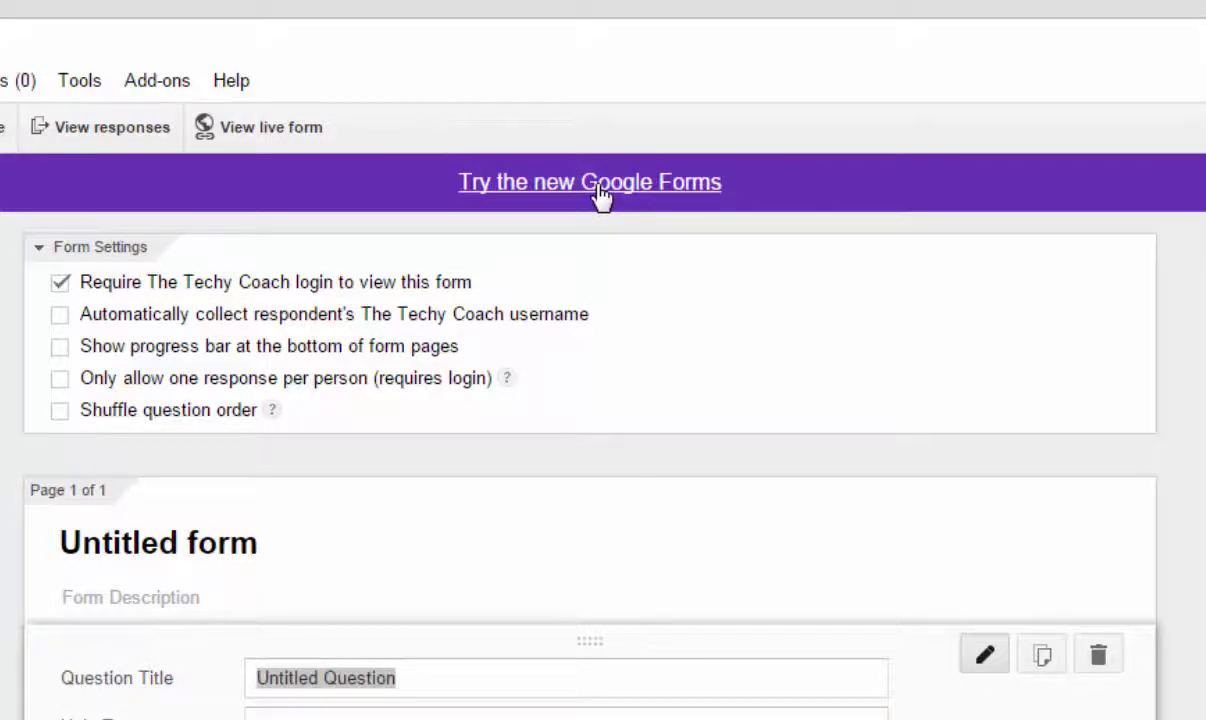
- Switch to the new Google Forms editor, skip the tour, and title the form 'Sample Form'
{"action": "left_click", "coordinate": [599, 183]}
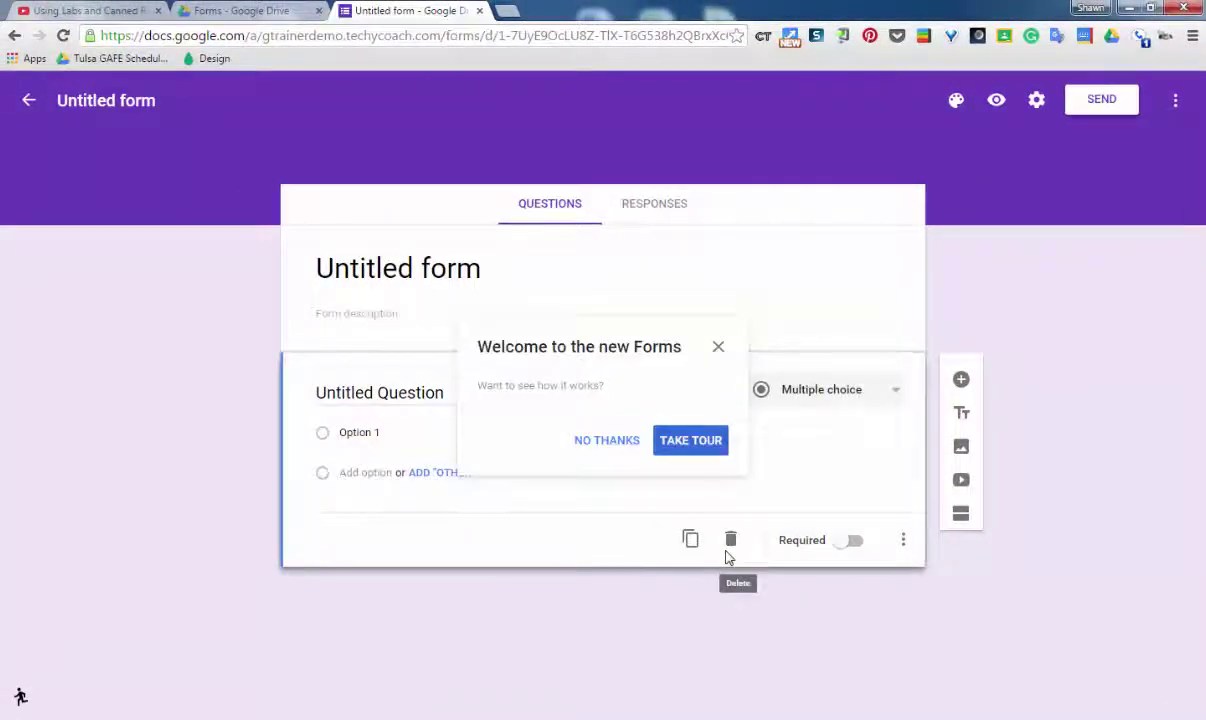
{"action": "left_click", "coordinate": [592, 448]}
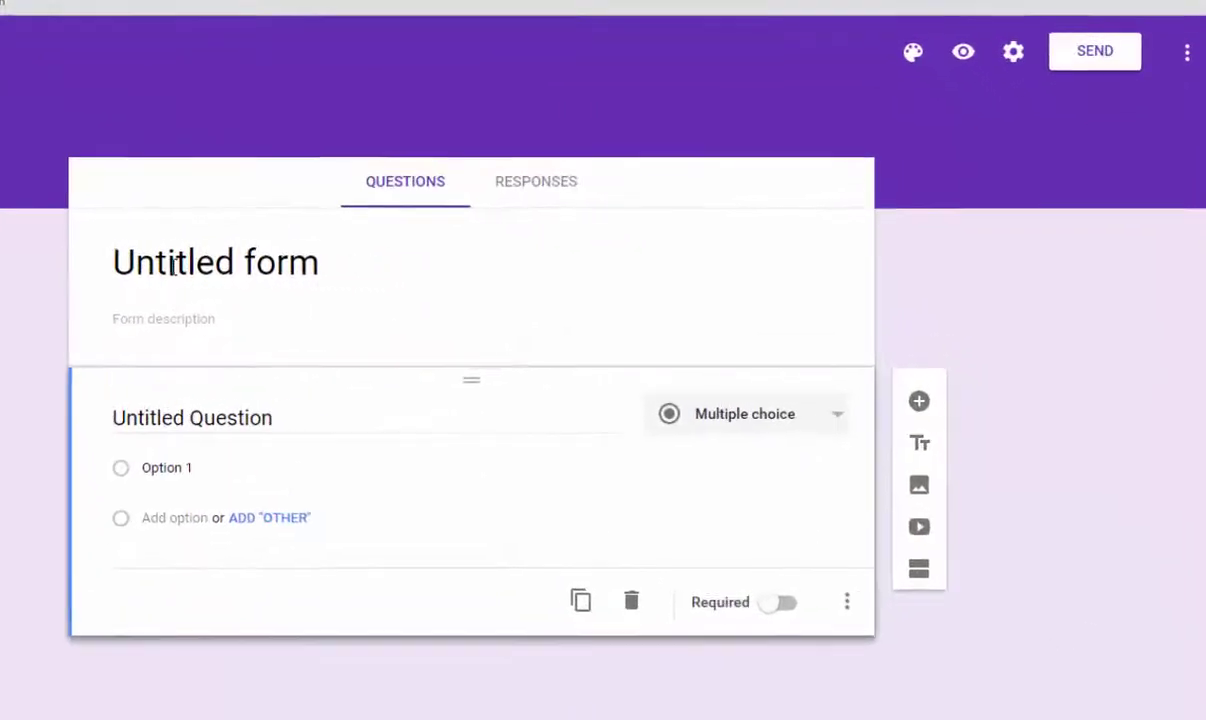
{"action": "left_click", "coordinate": [308, 273]}
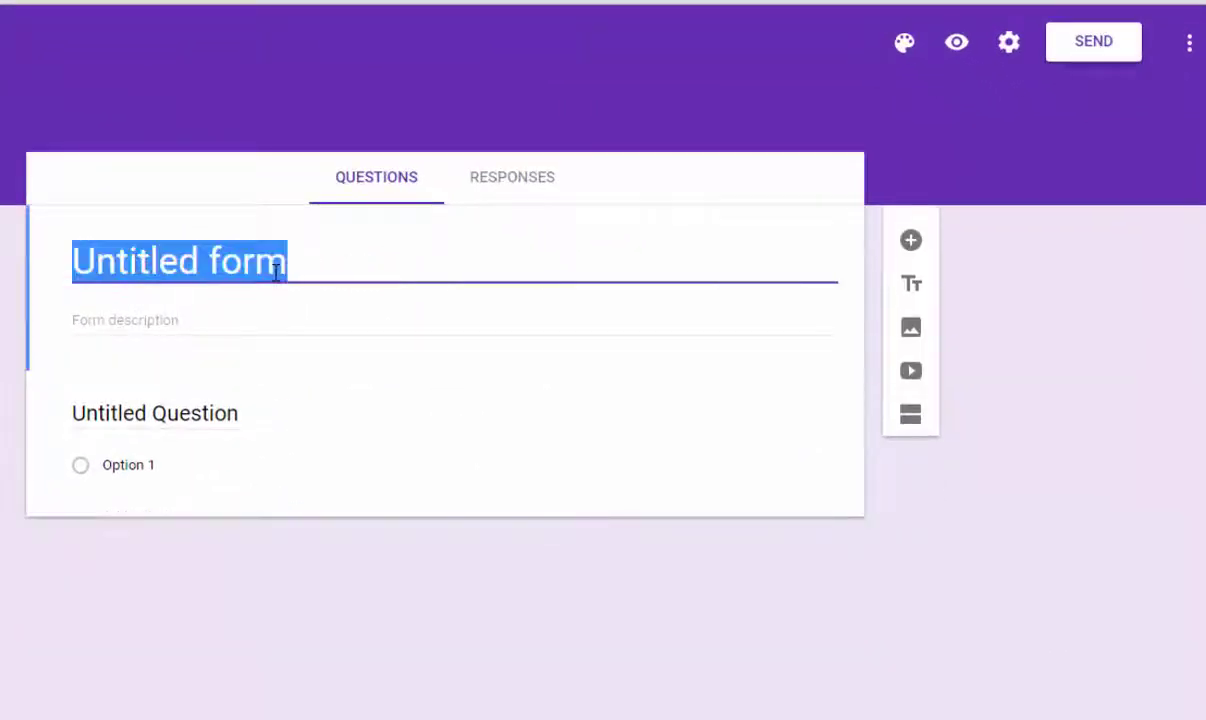
{"action": "type", "text": "Sample Form"}
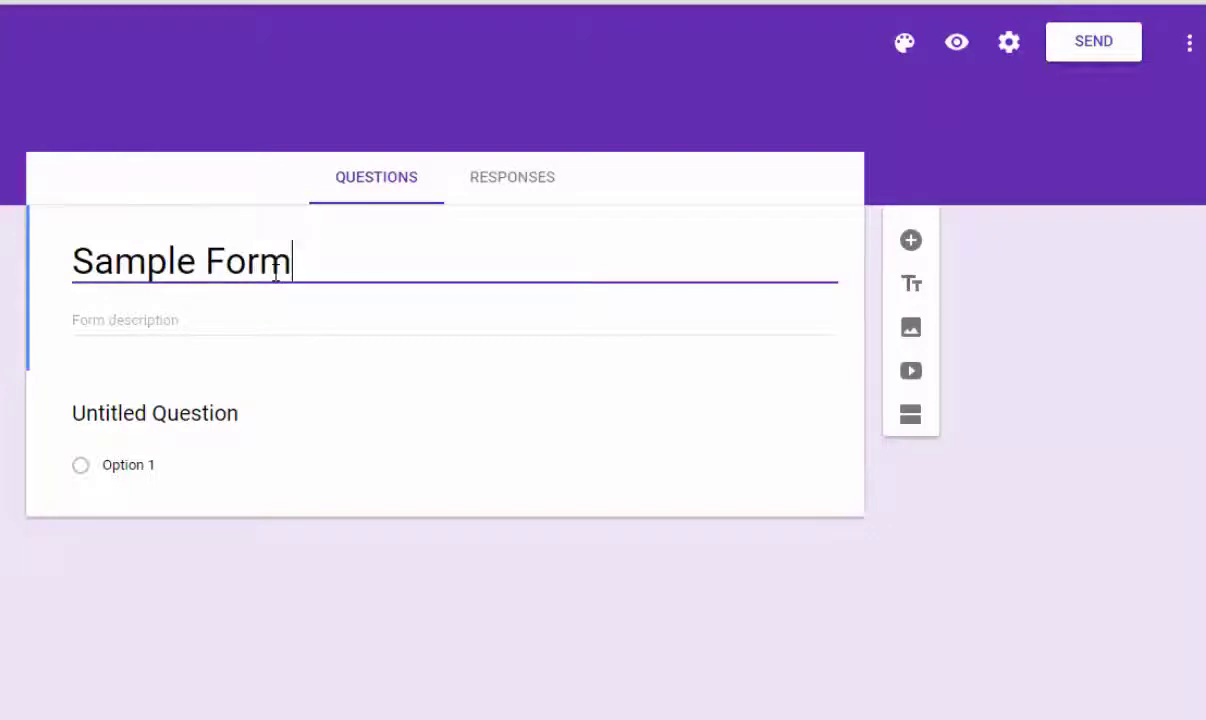
{"action": "left_click", "coordinate": [318, 414]}
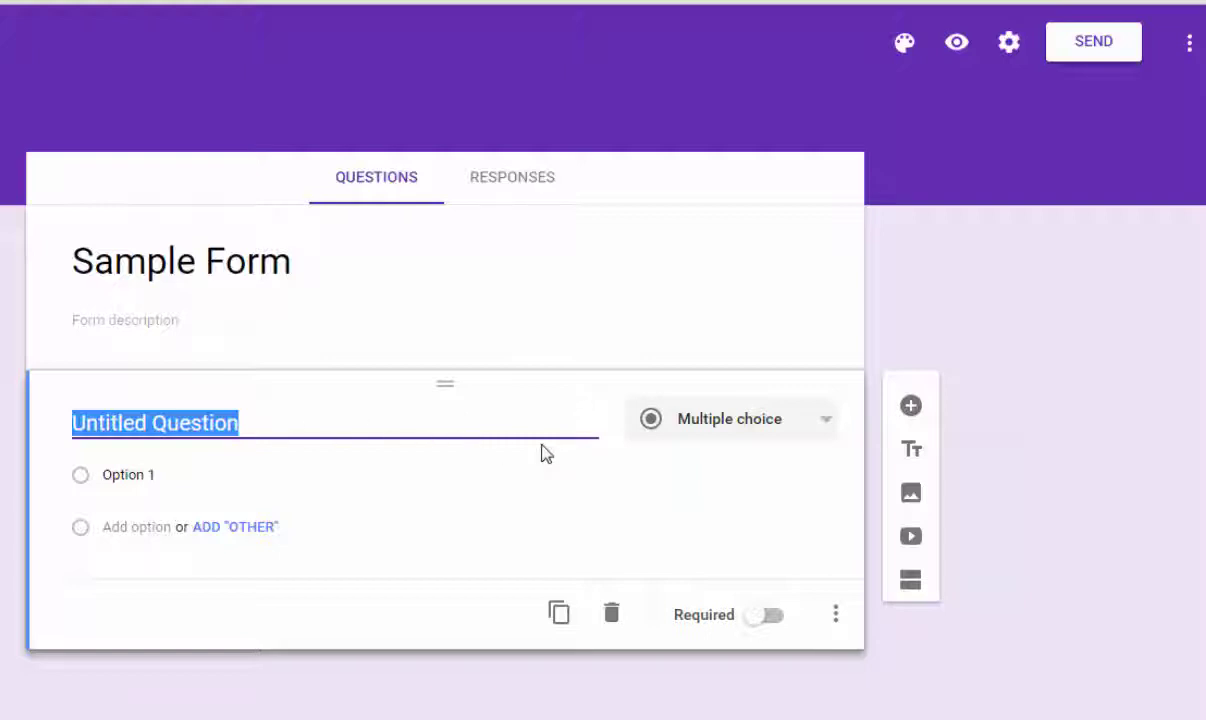
- Check the question type list for the first question, leaving it as multiple choice
{"action": "left_click", "coordinate": [826, 428]}
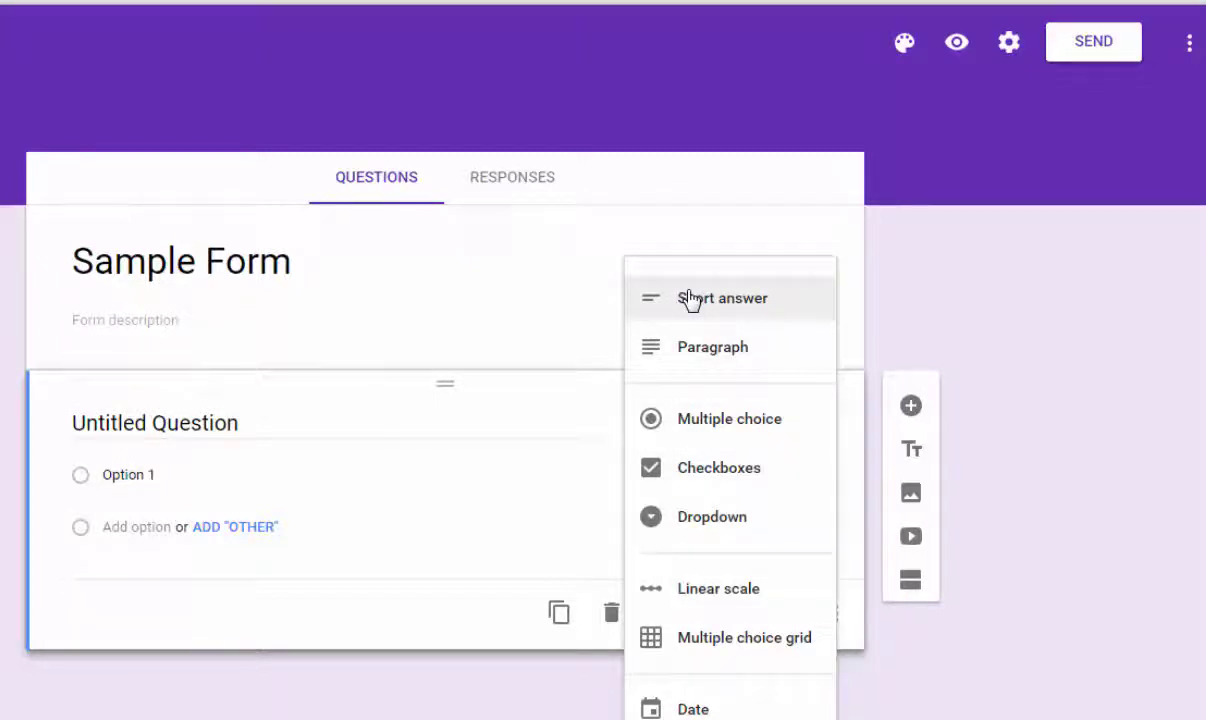
{"action": "left_click", "coordinate": [956, 304]}
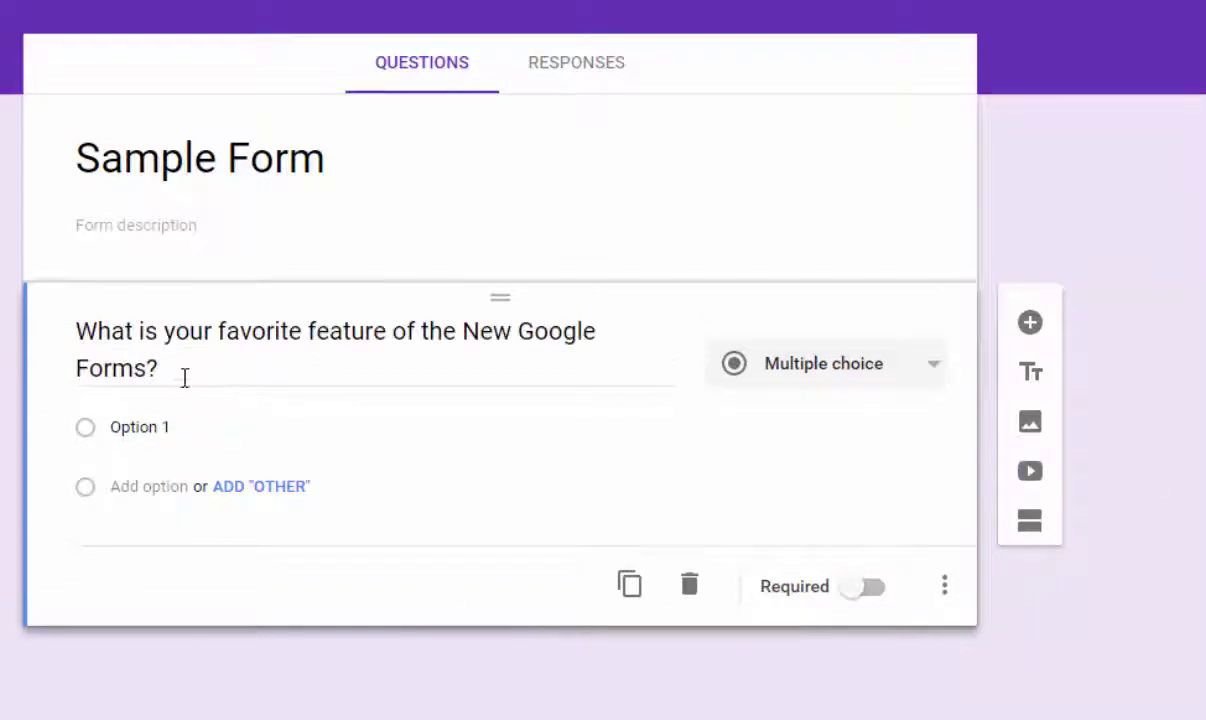
- Make the favorite-feature question a required Short answer question, leaving extra options unchanged
{"action": "left_click", "coordinate": [944, 372]}
{"action": "left_click", "coordinate": [831, 229]}
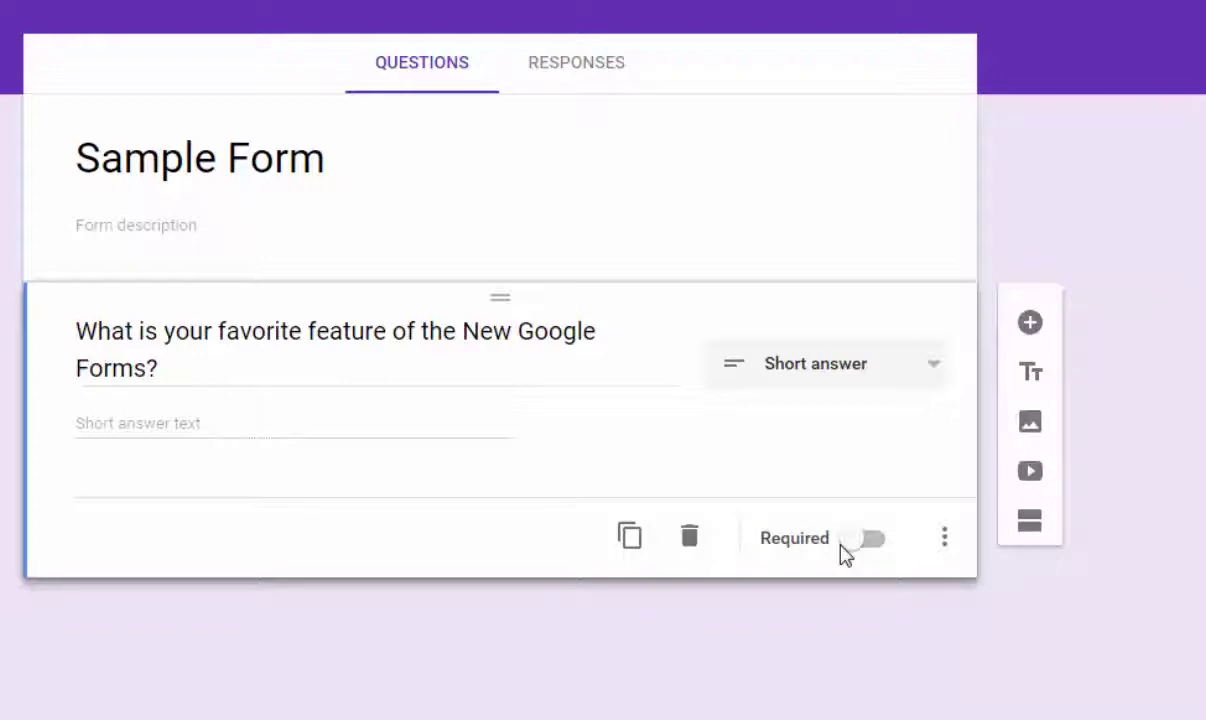
{"action": "left_click", "coordinate": [843, 542]}
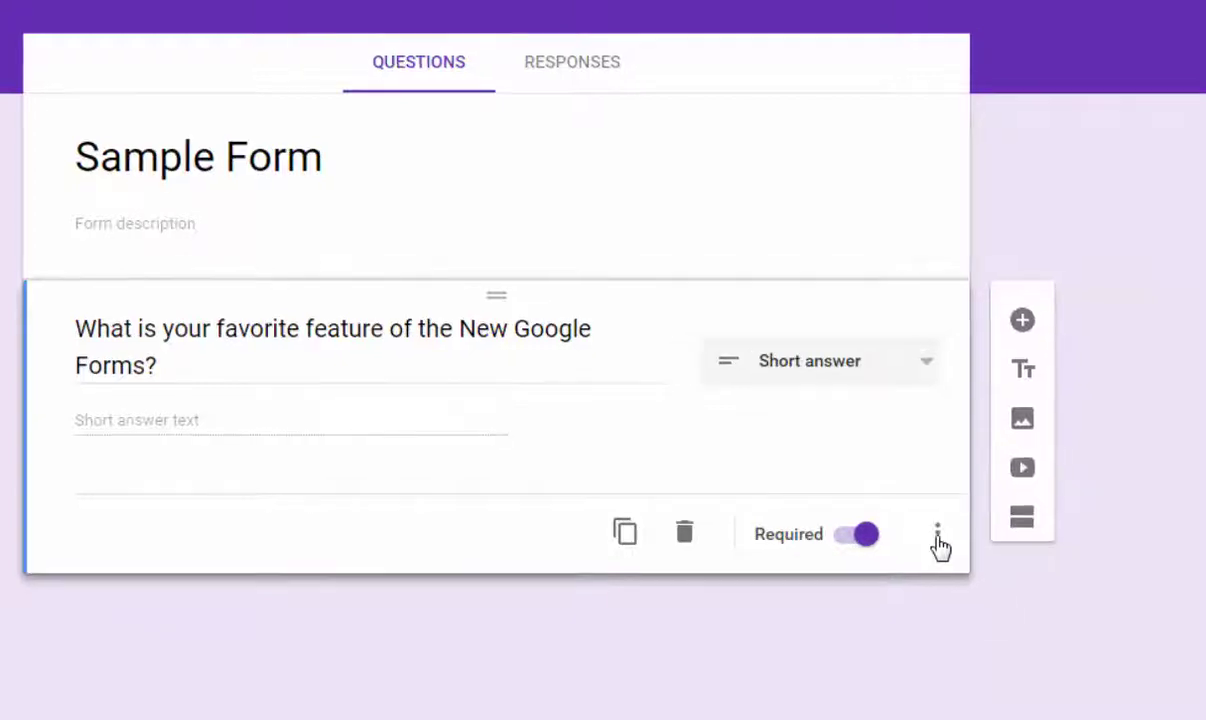
{"action": "left_click", "coordinate": [944, 540]}
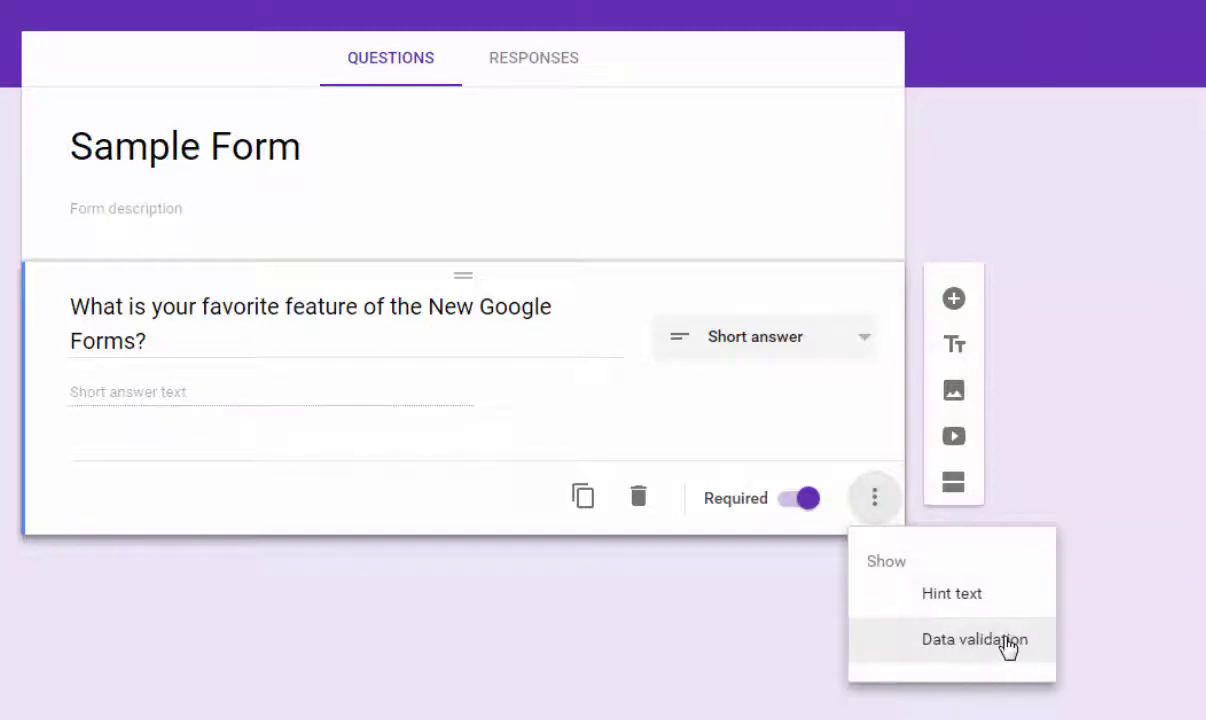
{"action": "left_click", "coordinate": [1102, 512]}
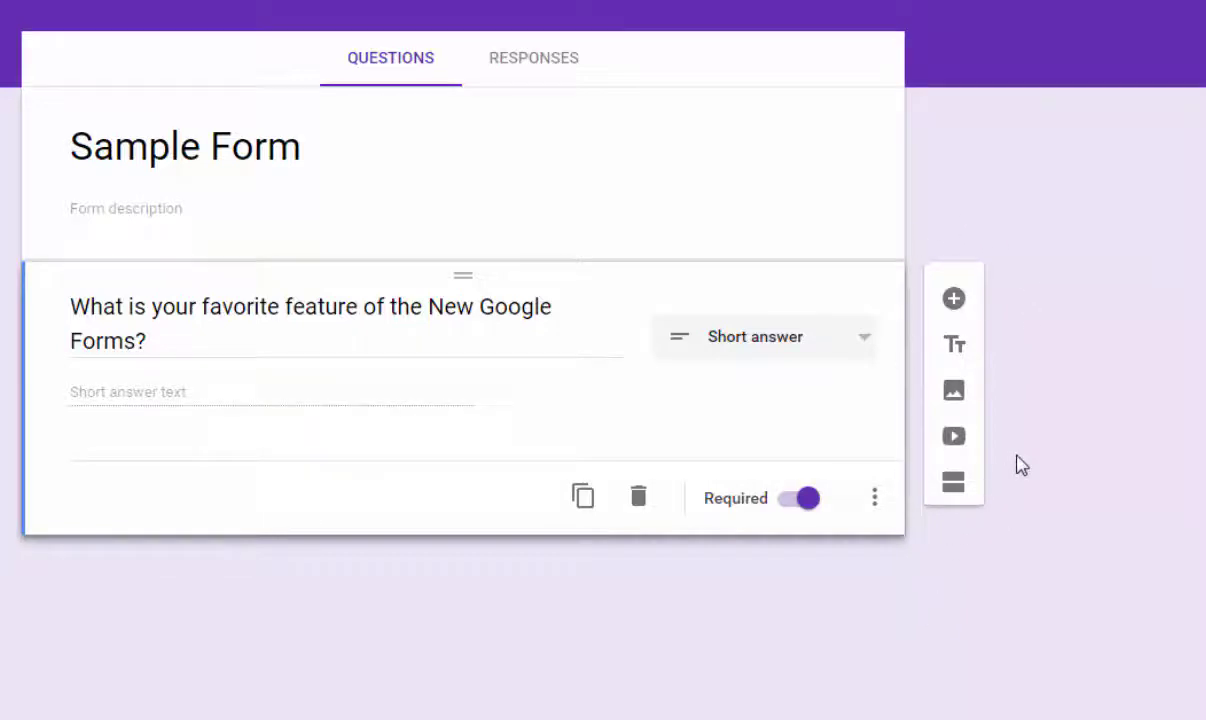
- Add a blank question and embed the Gmail Labs and Canned Responses YouTube video by its link
{"action": "left_click", "coordinate": [952, 299]}
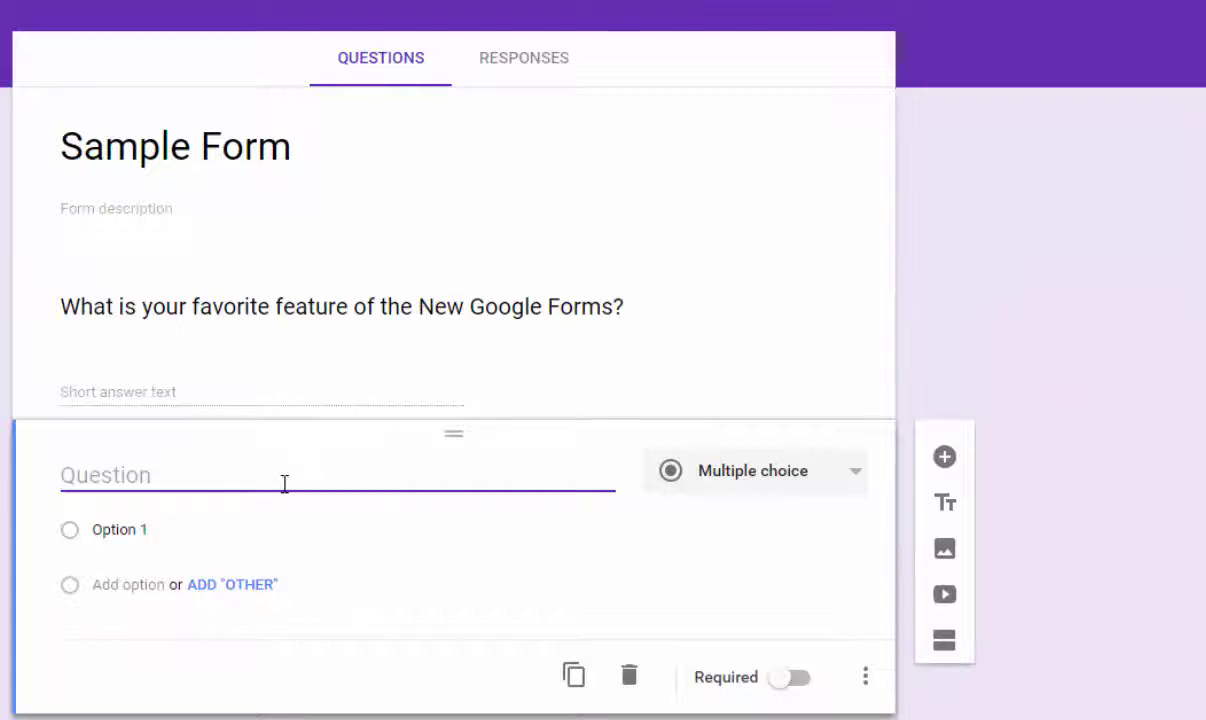
{"action": "left_click", "coordinate": [945, 596]}
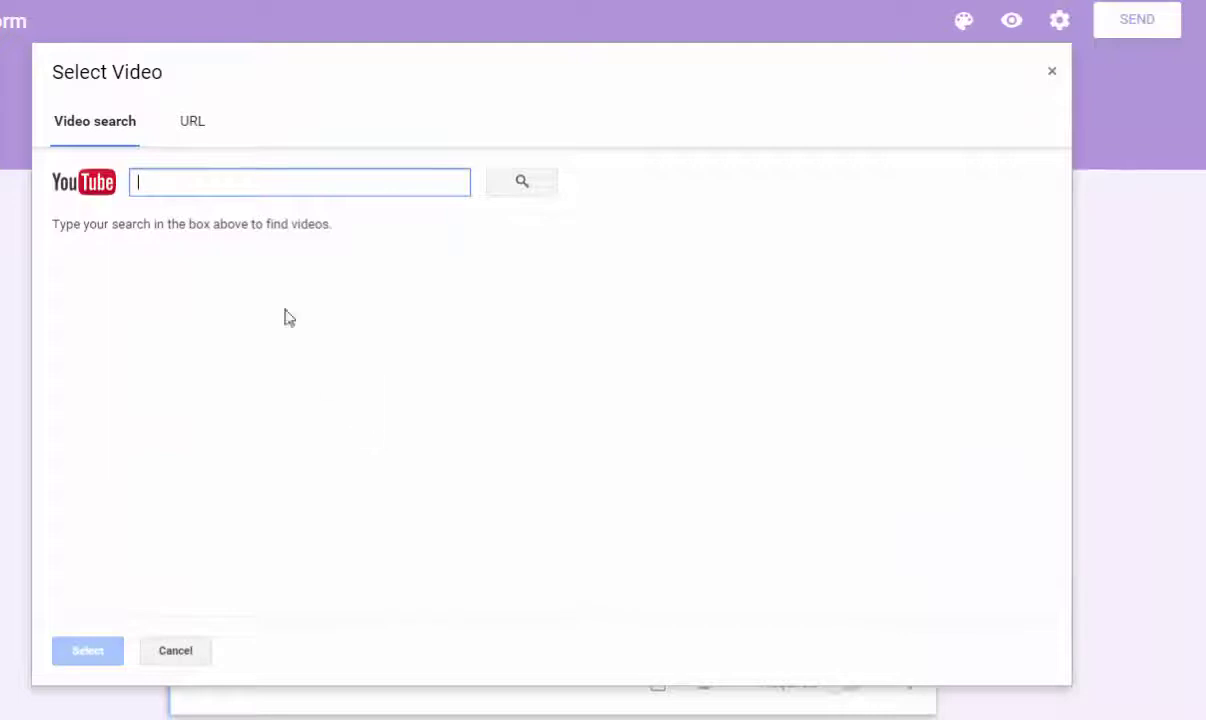
{"action": "left_click", "coordinate": [192, 130]}
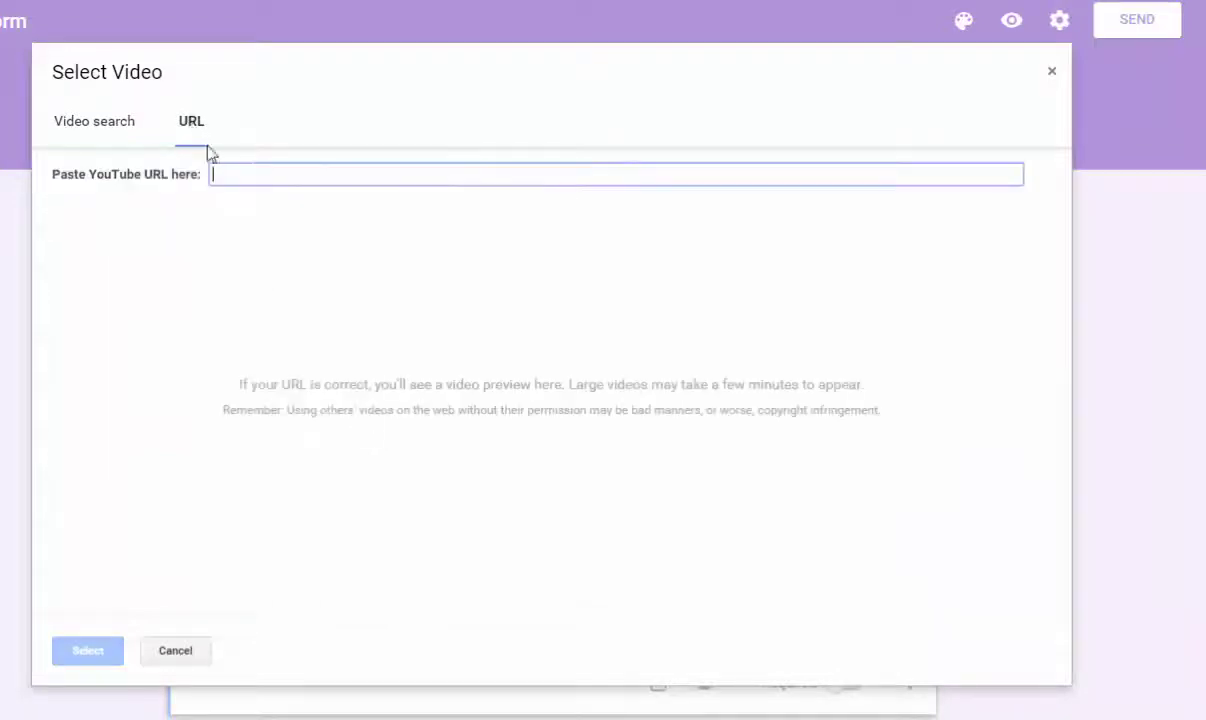
{"action": "right_click", "coordinate": [270, 181]}
{"action": "left_click", "coordinate": [328, 302]}
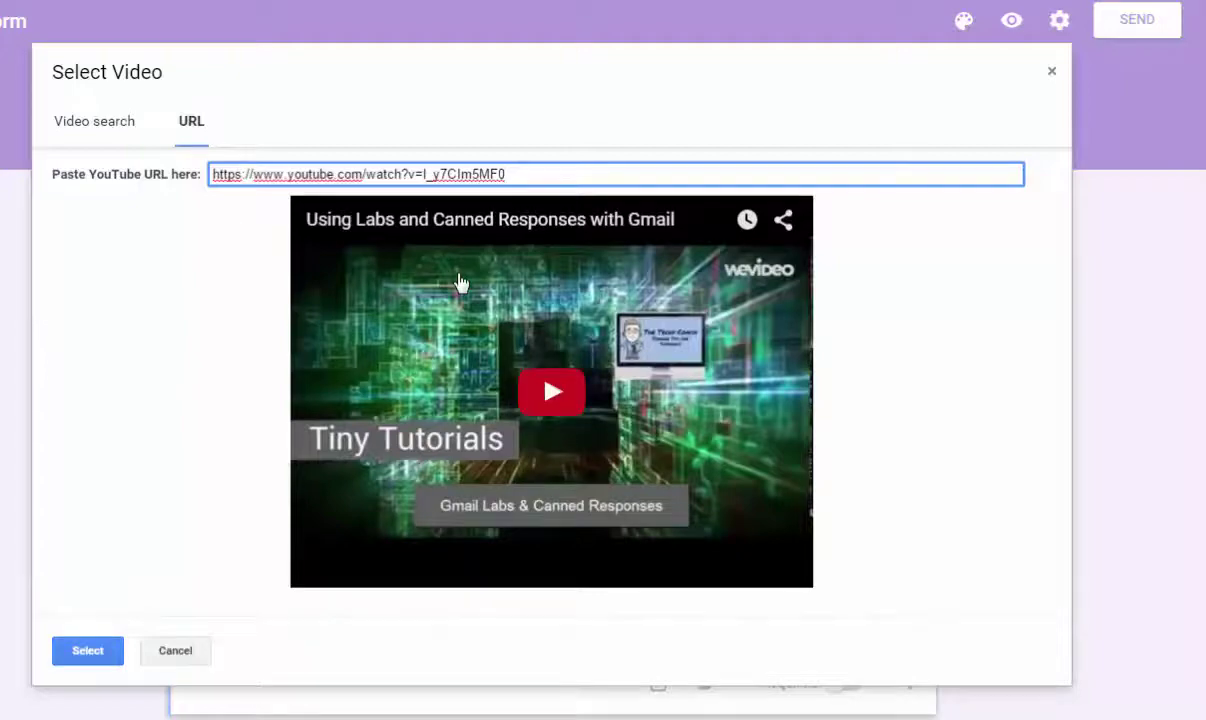
{"action": "left_click", "coordinate": [108, 650]}
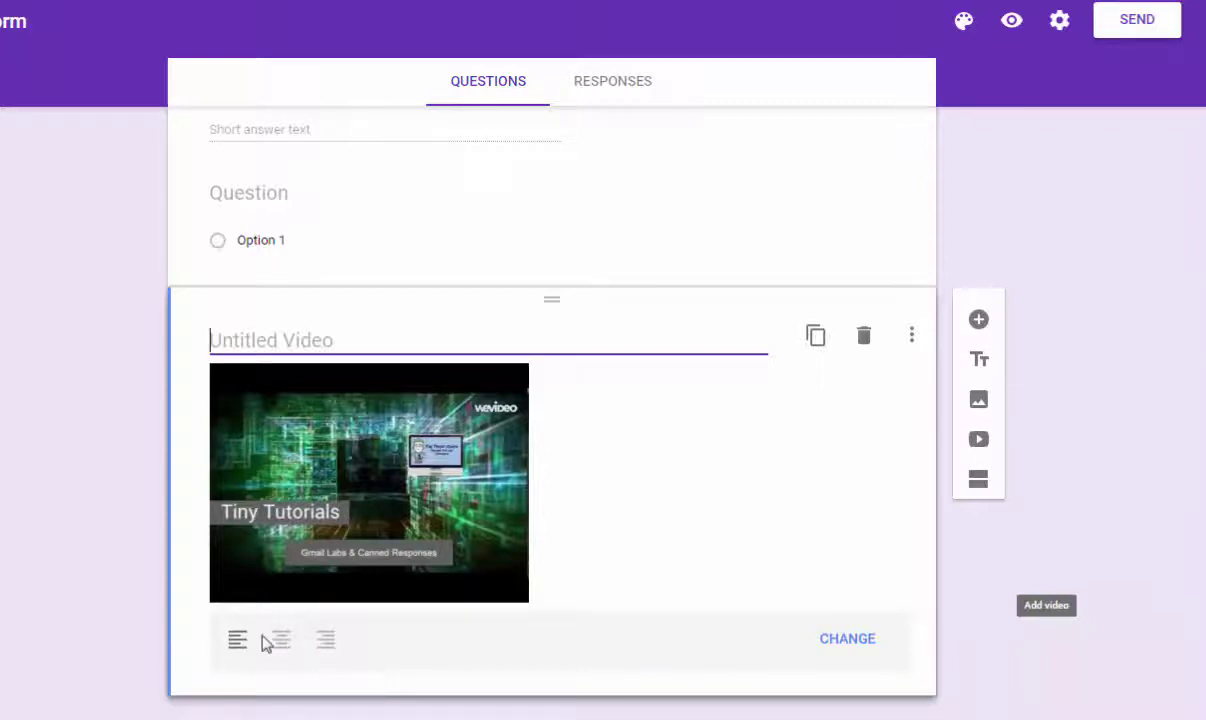
{"action": "left_click", "coordinate": [844, 642]}
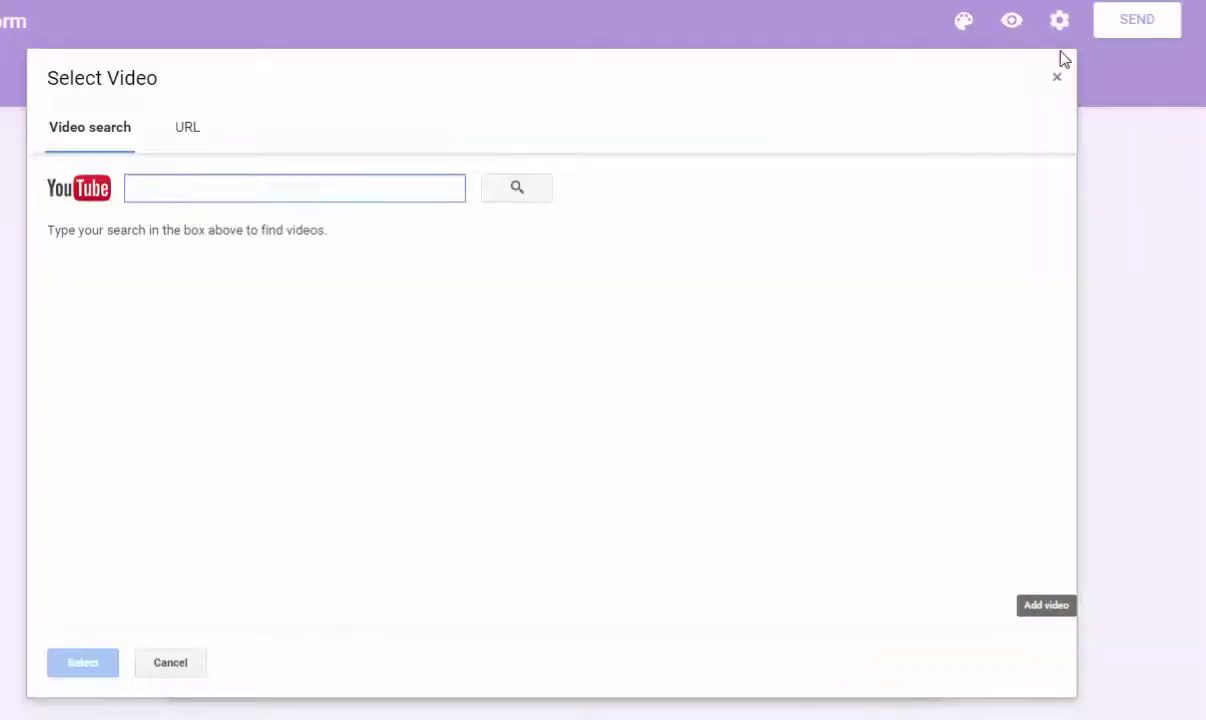
{"action": "left_click", "coordinate": [1056, 77]}
{"action": "scroll", "coordinate": [916, 317], "scroll_direction": "up", "scroll_amount": 3}
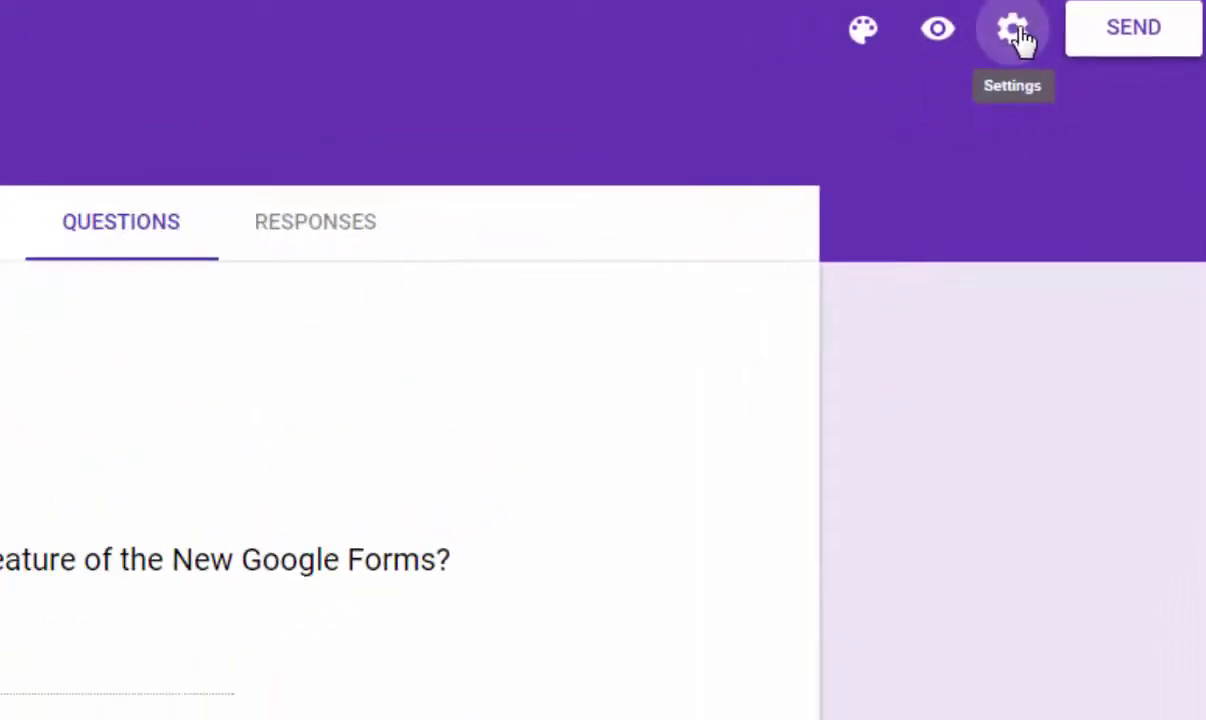
{"action": "left_click", "coordinate": [924, 40]}
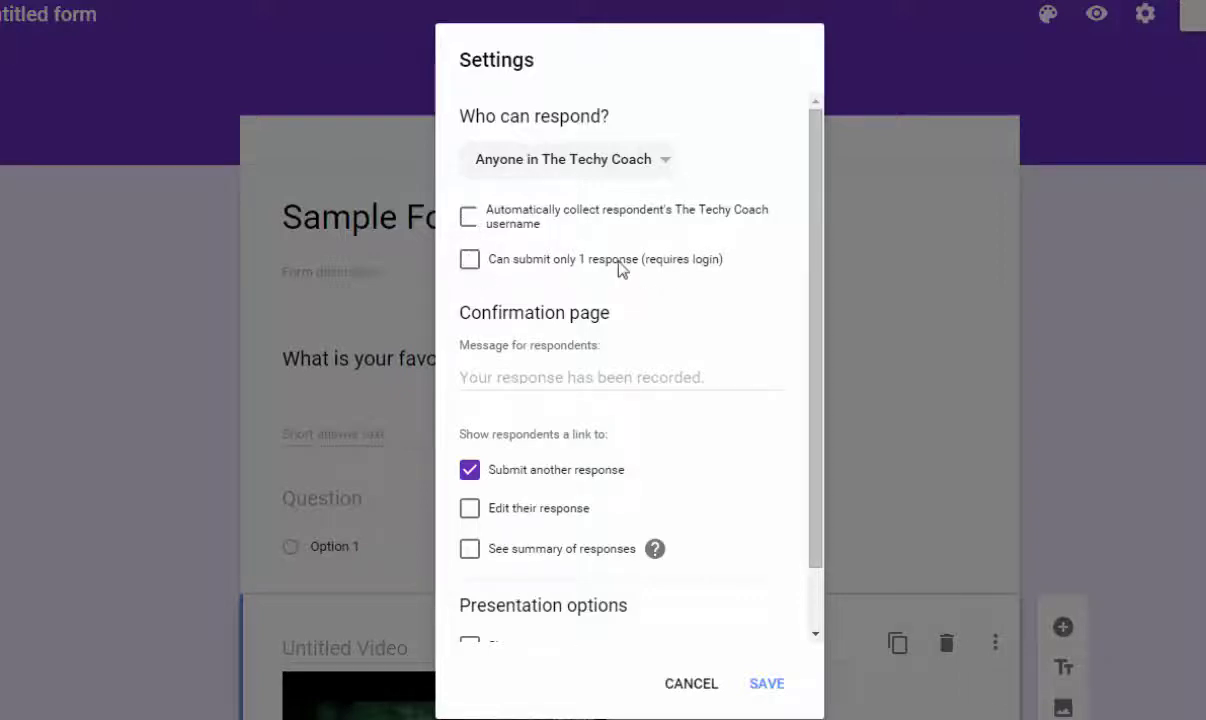
{"action": "scroll", "coordinate": [772, 349], "scroll_direction": "down", "scroll_amount": 1}
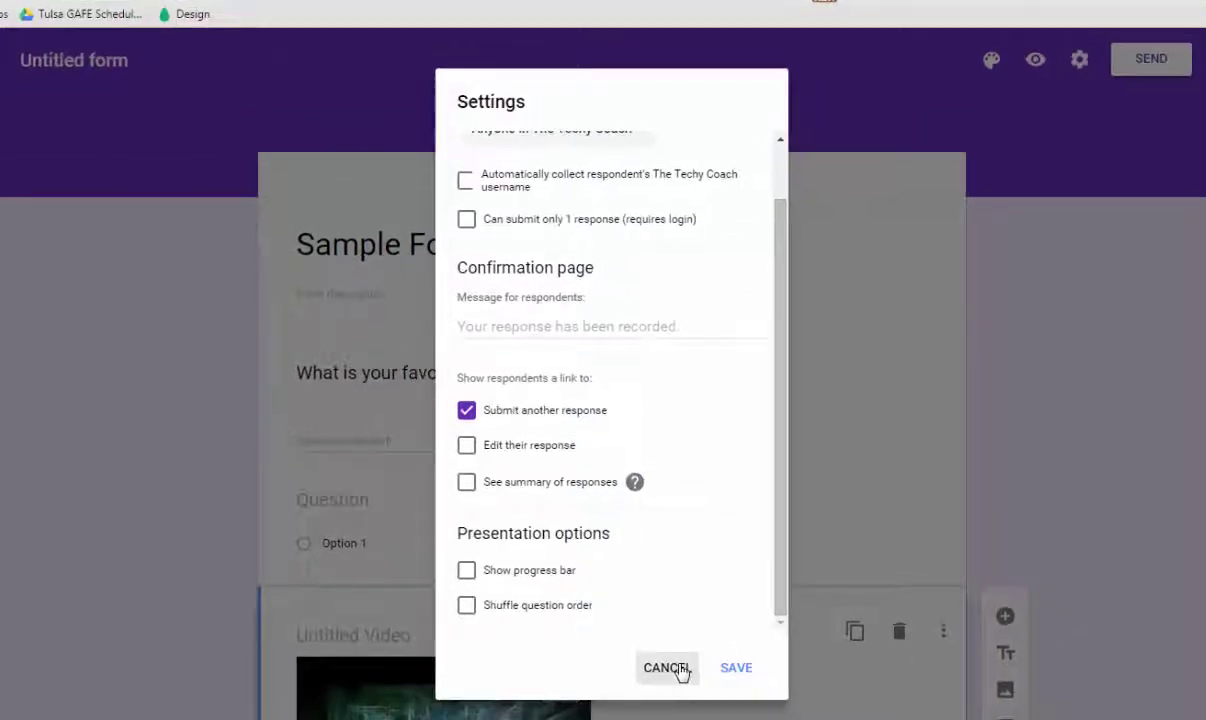
- Close settings, check the Submit button in the preview, and return to the editor
{"action": "left_click", "coordinate": [679, 668]}
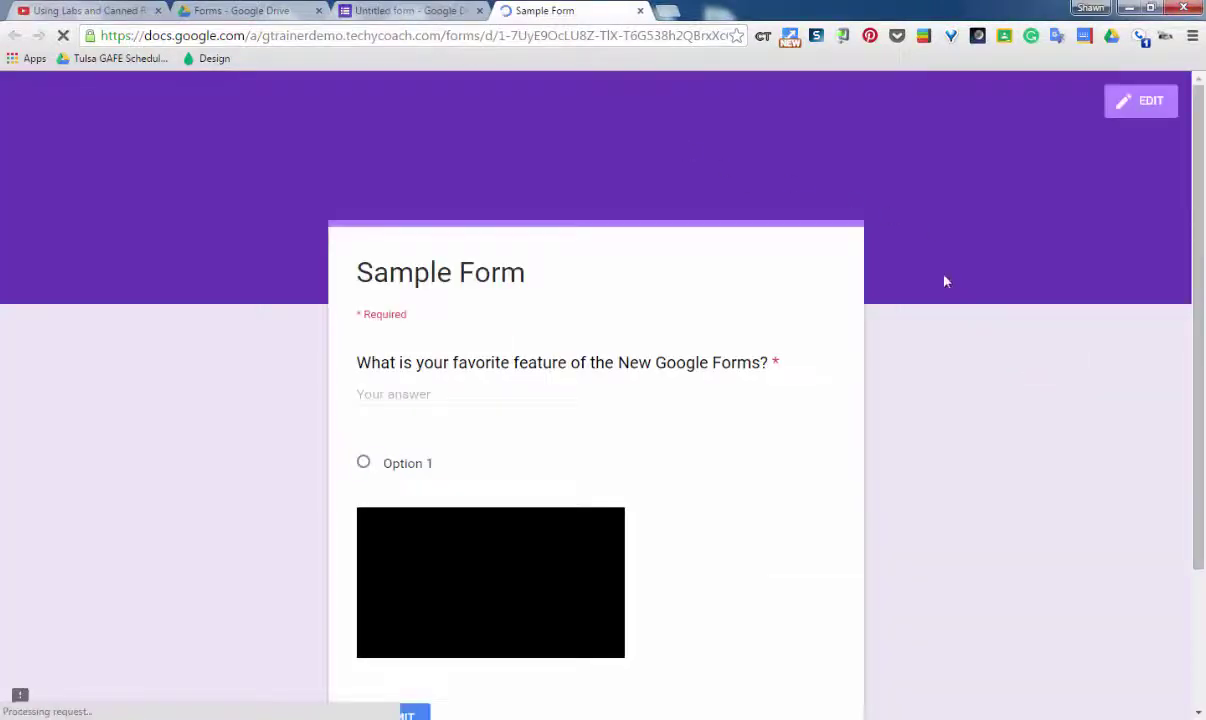
{"action": "scroll", "coordinate": [986, 396], "scroll_direction": "down", "scroll_amount": 2}
{"action": "scroll", "coordinate": [1011, 386], "scroll_direction": "up", "scroll_amount": 1}
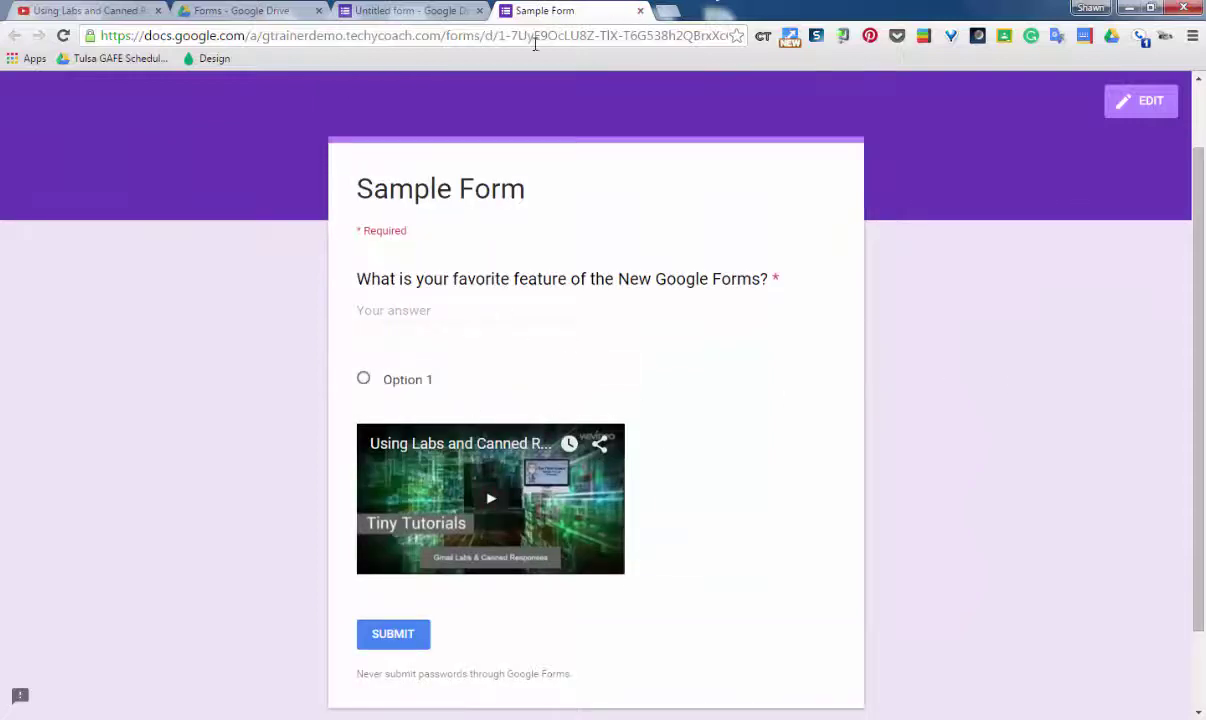
{"action": "left_click", "coordinate": [640, 11]}
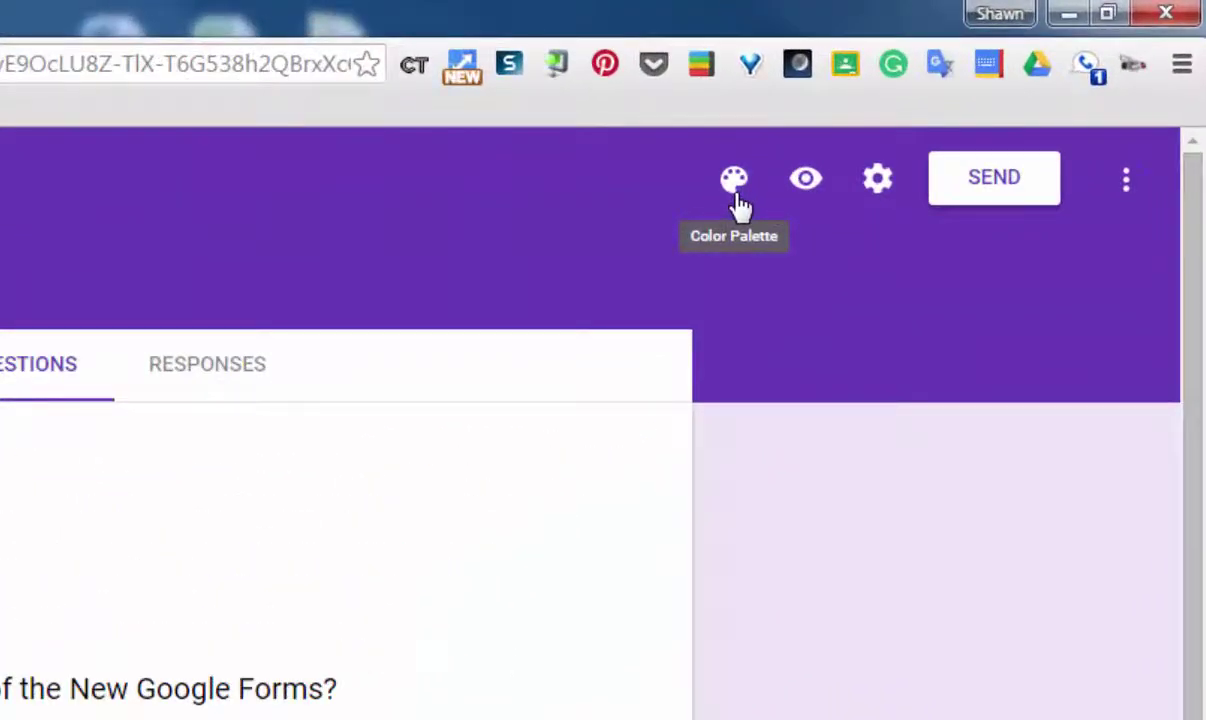
- Try a red colour theme for Sample Form
{"action": "left_click", "coordinate": [736, 200]}
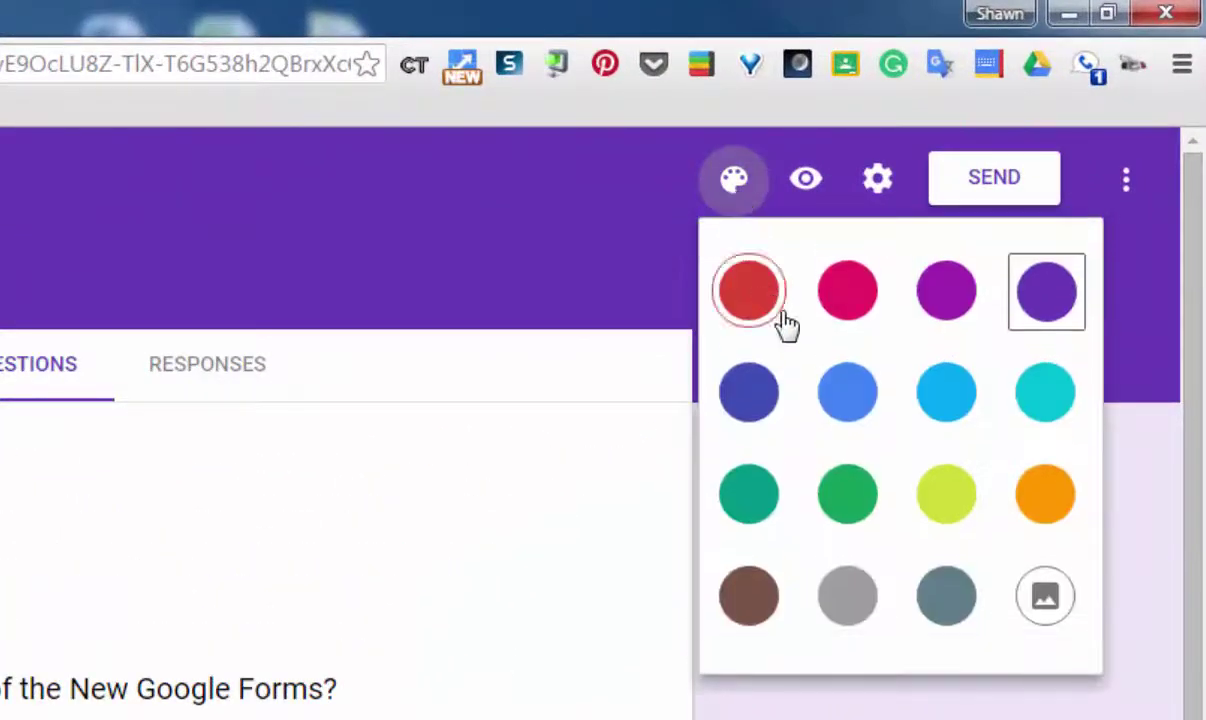
{"action": "left_click", "coordinate": [845, 290]}
{"action": "left_click", "coordinate": [735, 182]}
{"action": "left_click", "coordinate": [760, 282]}
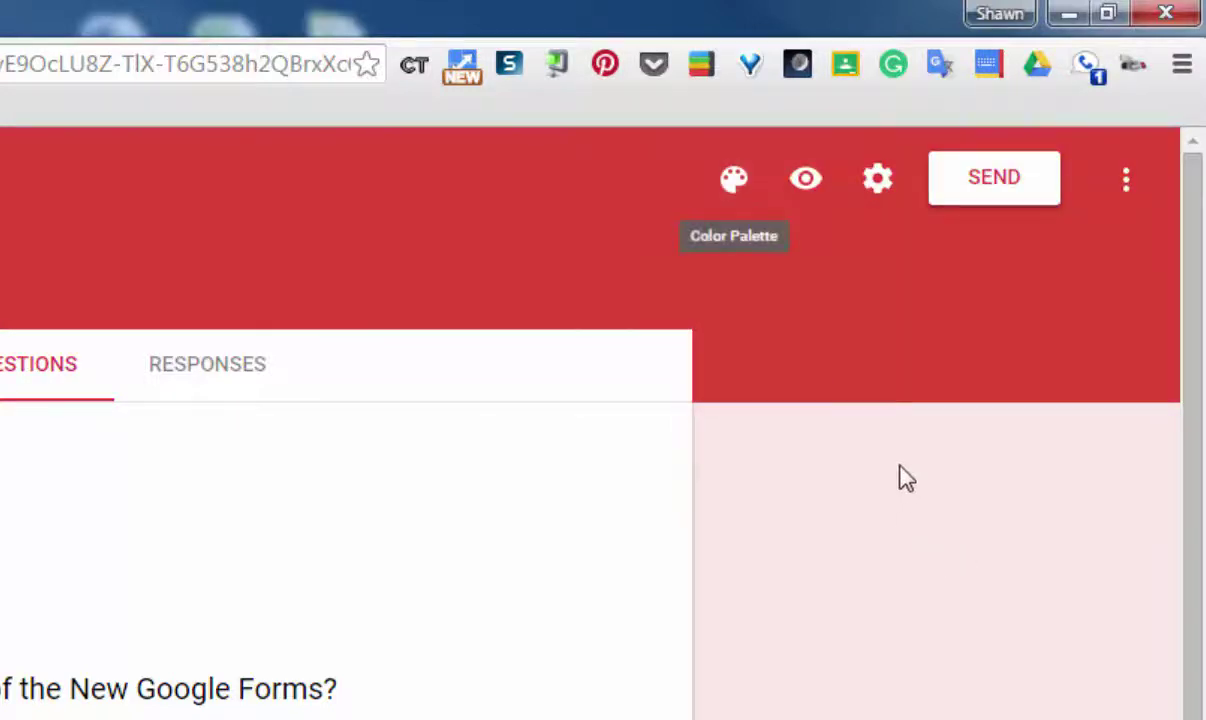
{"action": "left_click", "coordinate": [737, 190]}
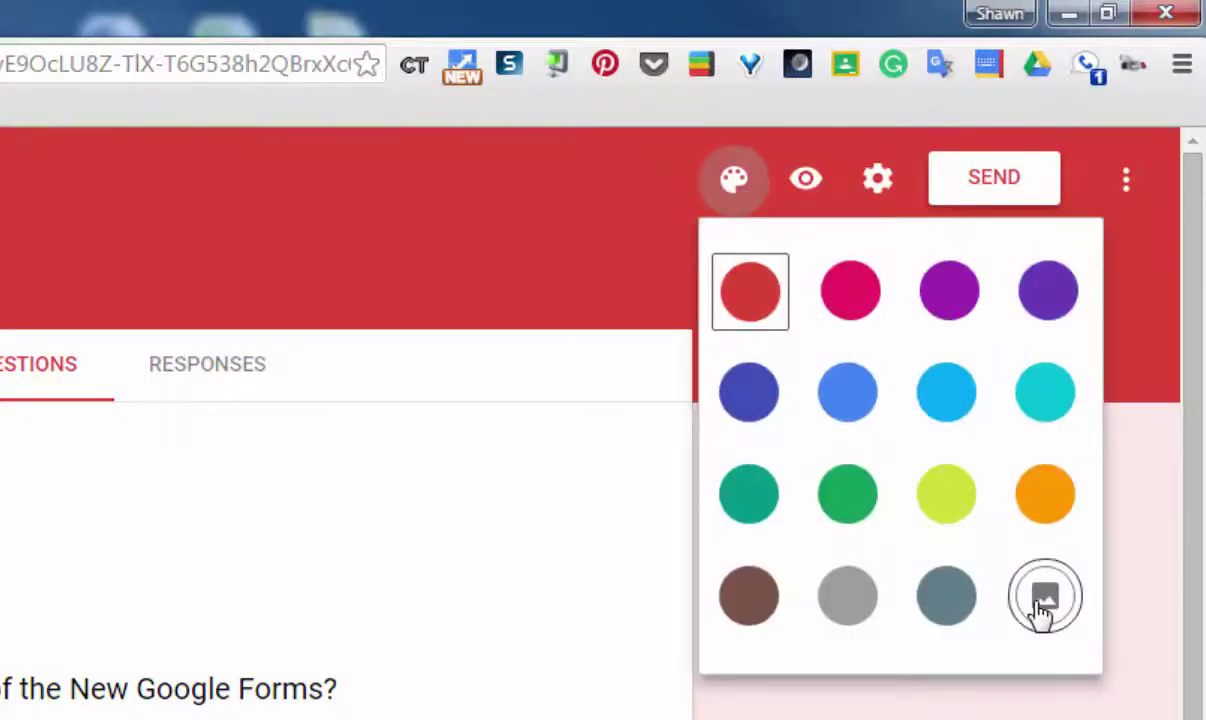
- Apply the Night out party-crowd photo as the header theme and preview the form
{"action": "left_click", "coordinate": [1041, 605]}
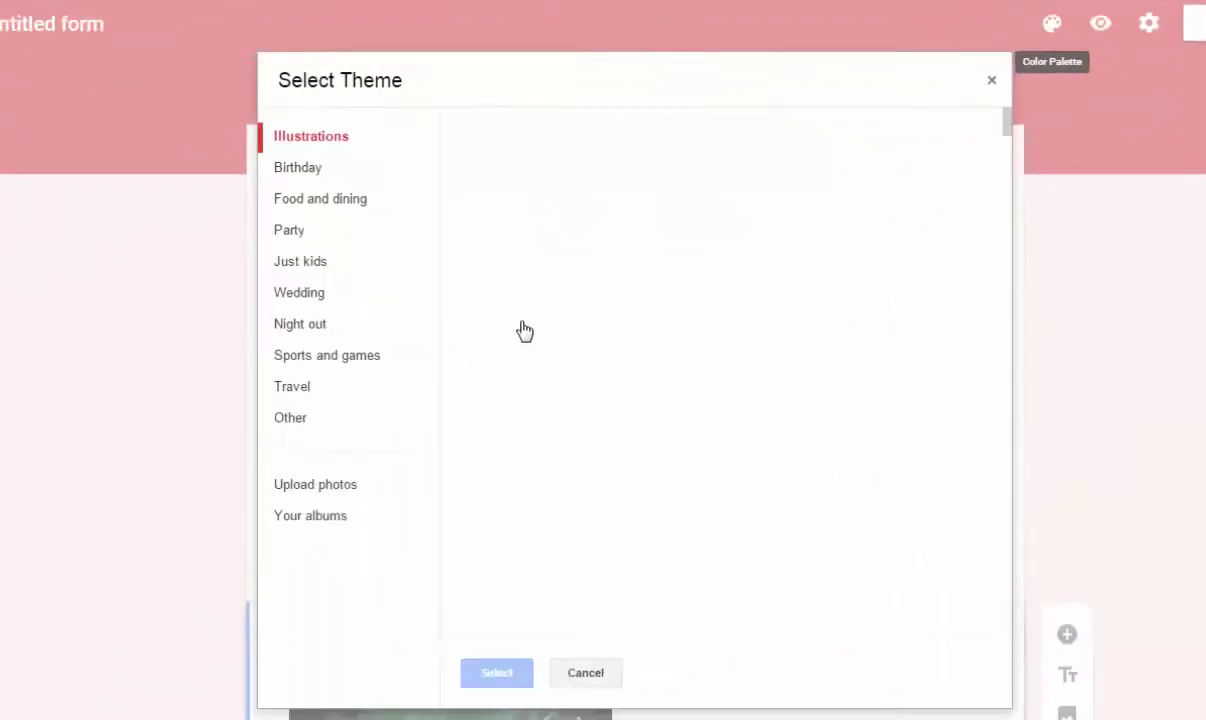
{"action": "left_click", "coordinate": [300, 326]}
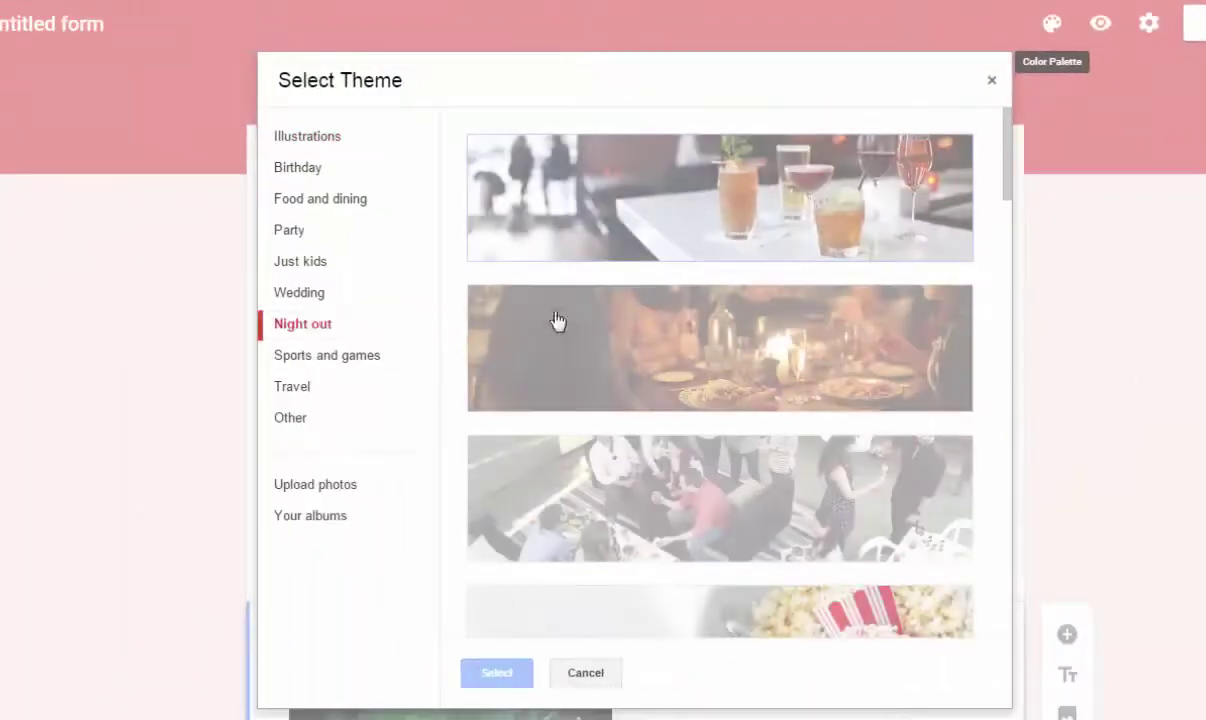
{"action": "left_click", "coordinate": [742, 448]}
{"action": "left_click", "coordinate": [497, 673]}
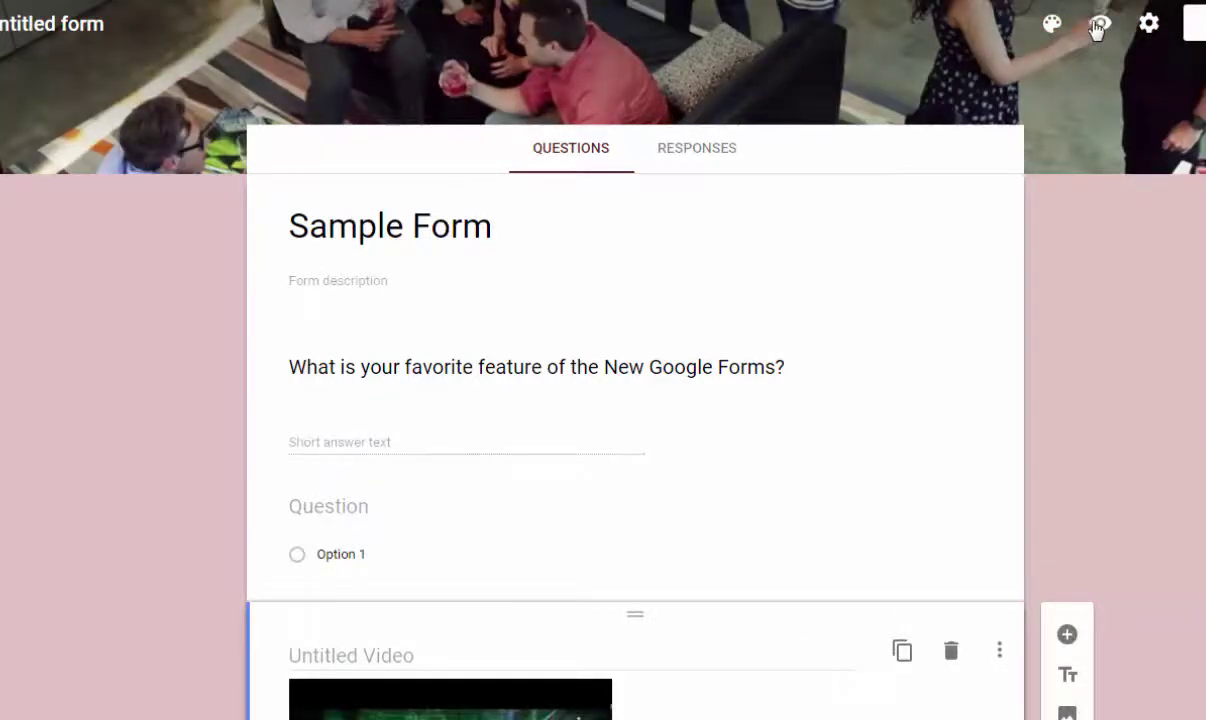
{"action": "left_click", "coordinate": [1100, 24]}
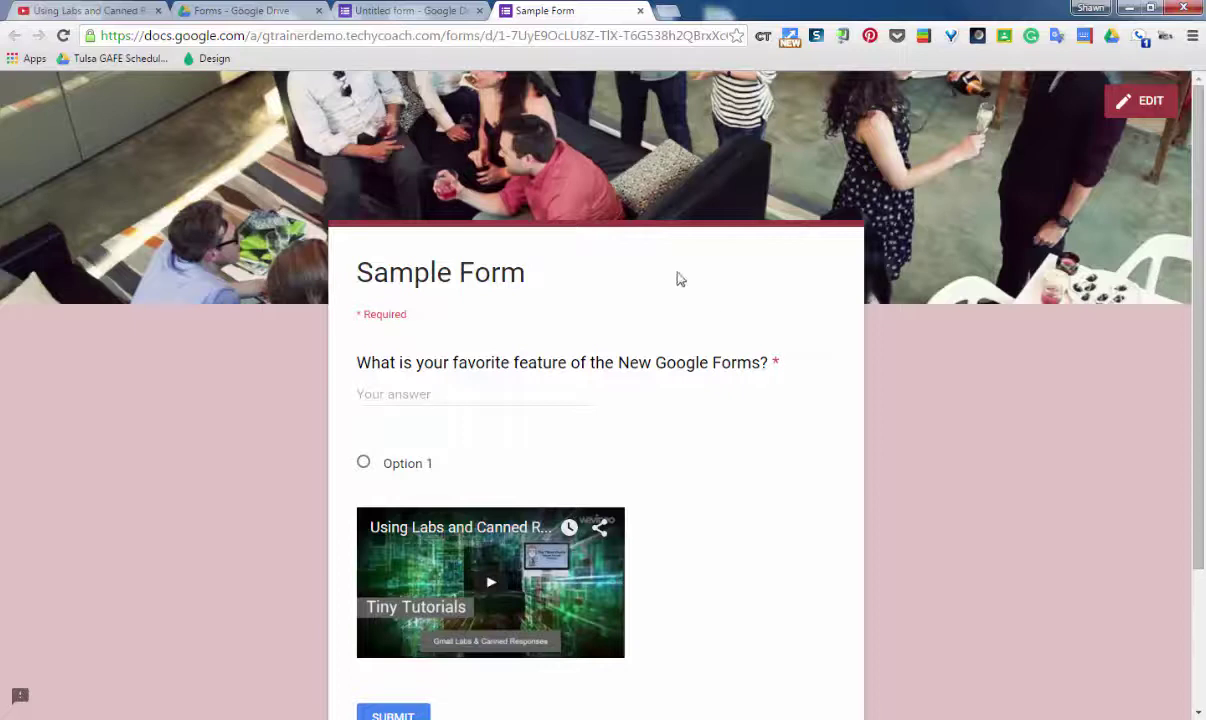
{"action": "middle_click", "coordinate": [600, 9]}
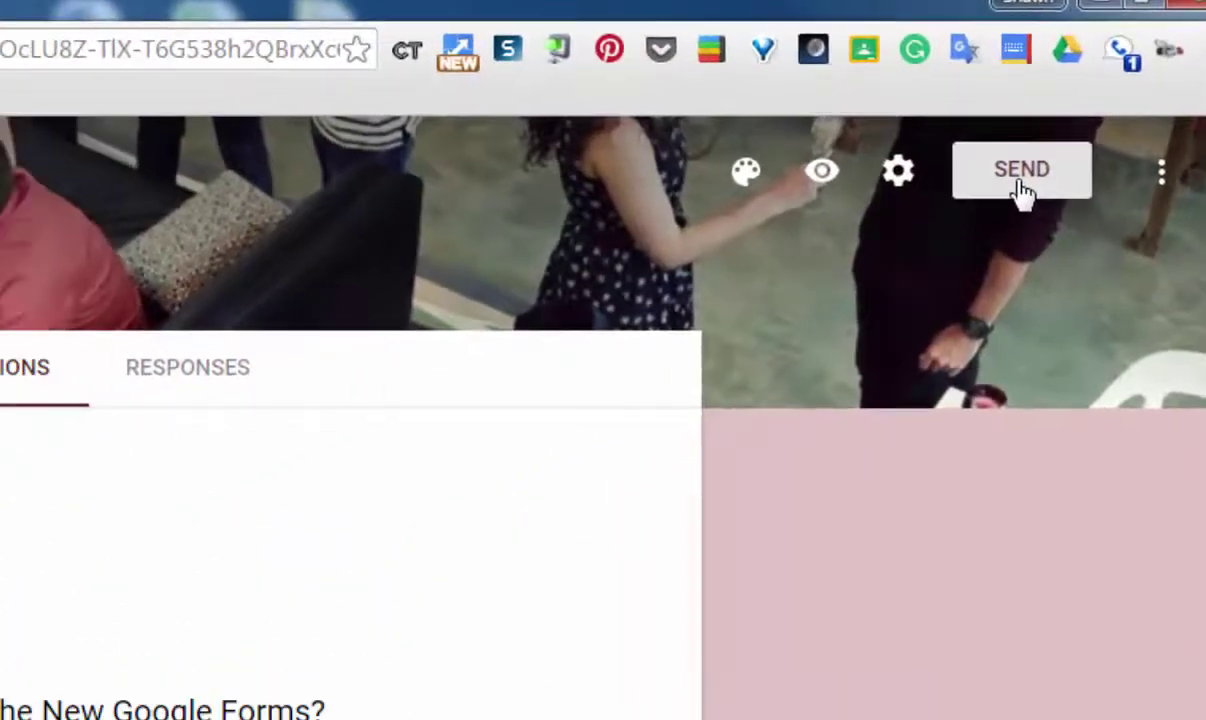
{"action": "left_click", "coordinate": [958, 212]}
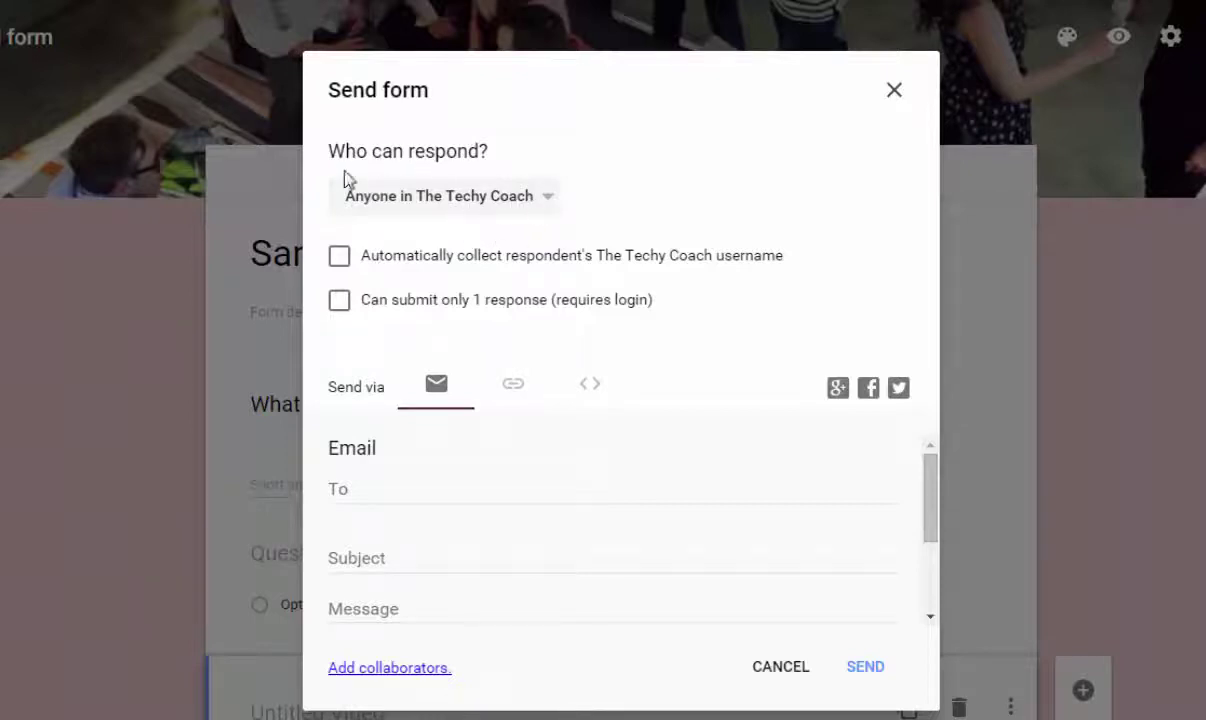
{"action": "left_click", "coordinate": [547, 203]}
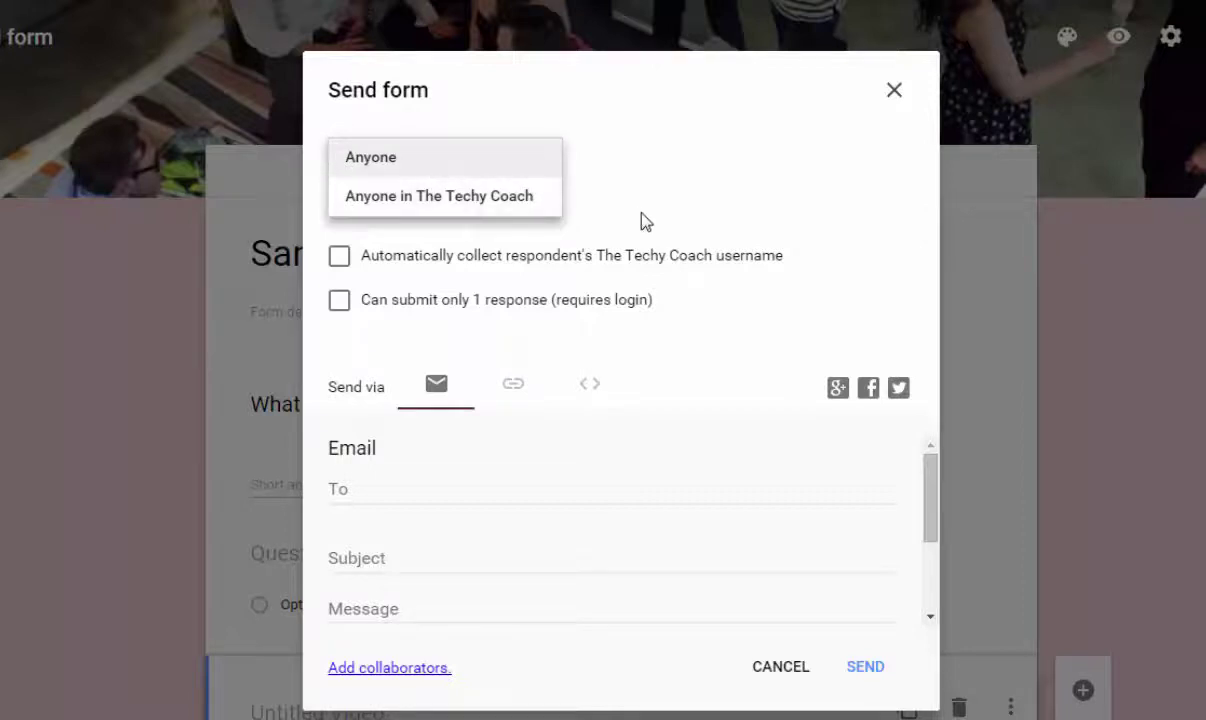
{"action": "left_click", "coordinate": [606, 203]}
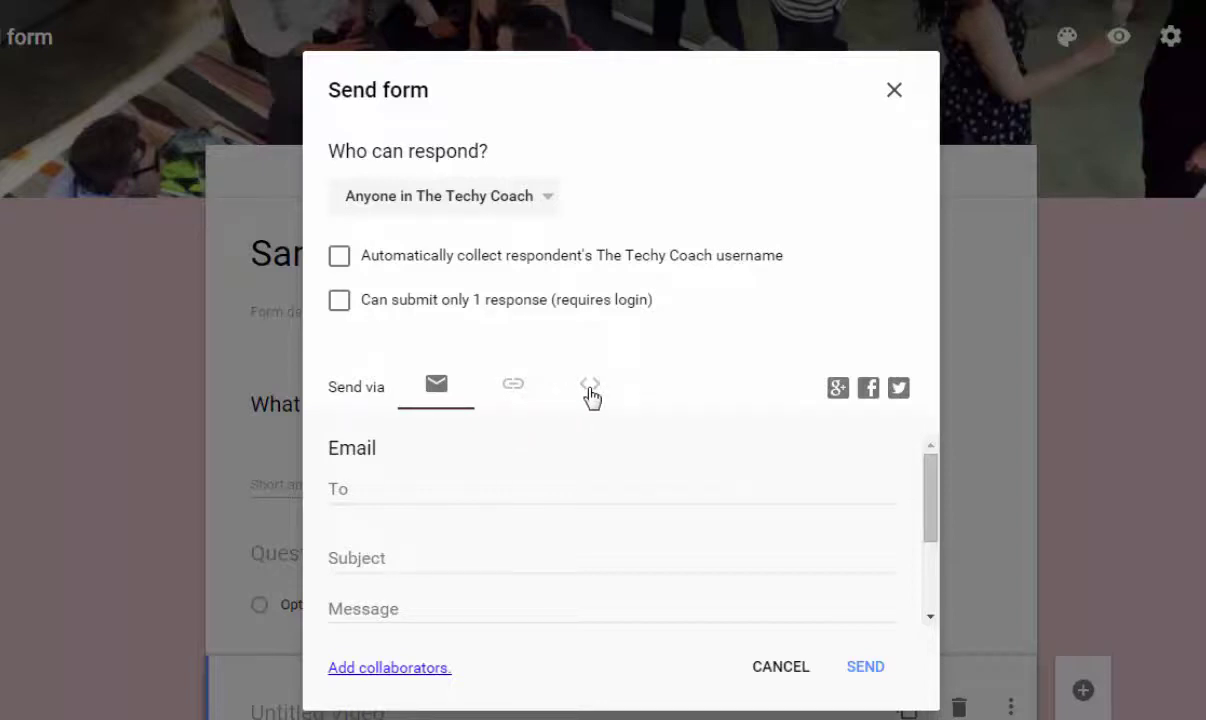
{"action": "mouse_move", "coordinate": [929, 493]}
{"action": "left_mouse_down"}
{"action": "mouse_move", "coordinate": [929, 574]}
{"action": "mouse_move", "coordinate": [935, 483]}
{"action": "left_mouse_up"}
{"action": "left_click", "coordinate": [370, 670]}
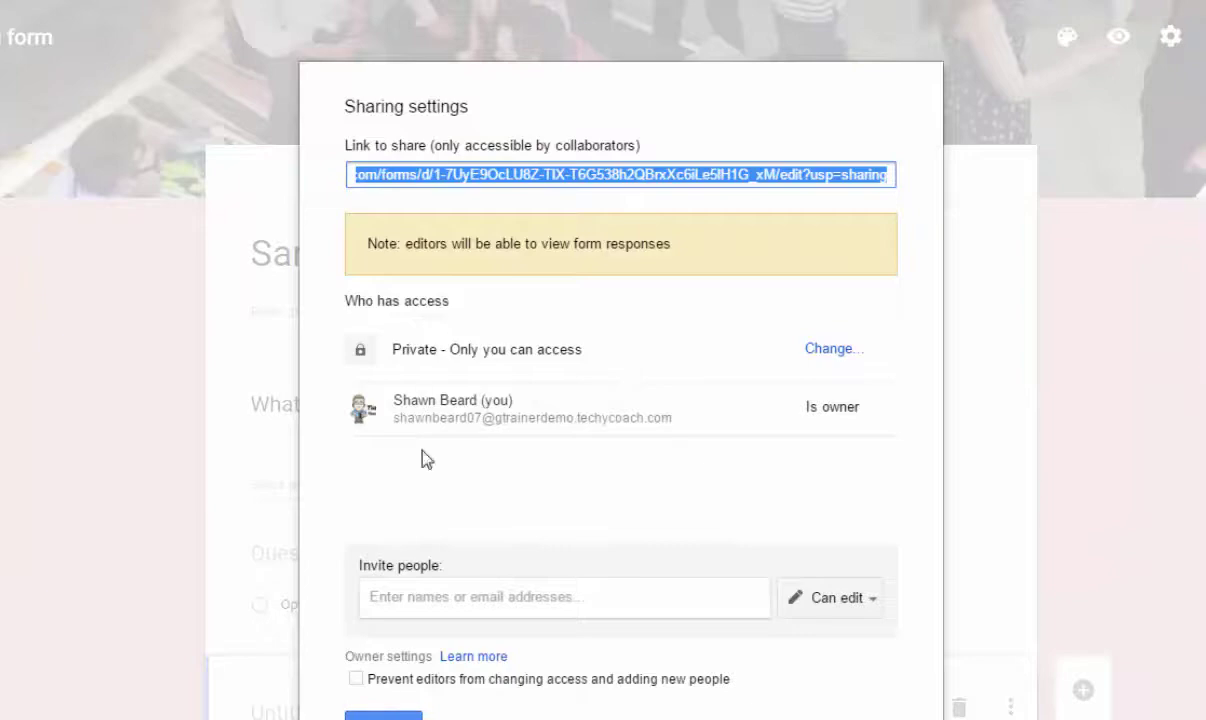
{"action": "left_click", "coordinate": [385, 716]}
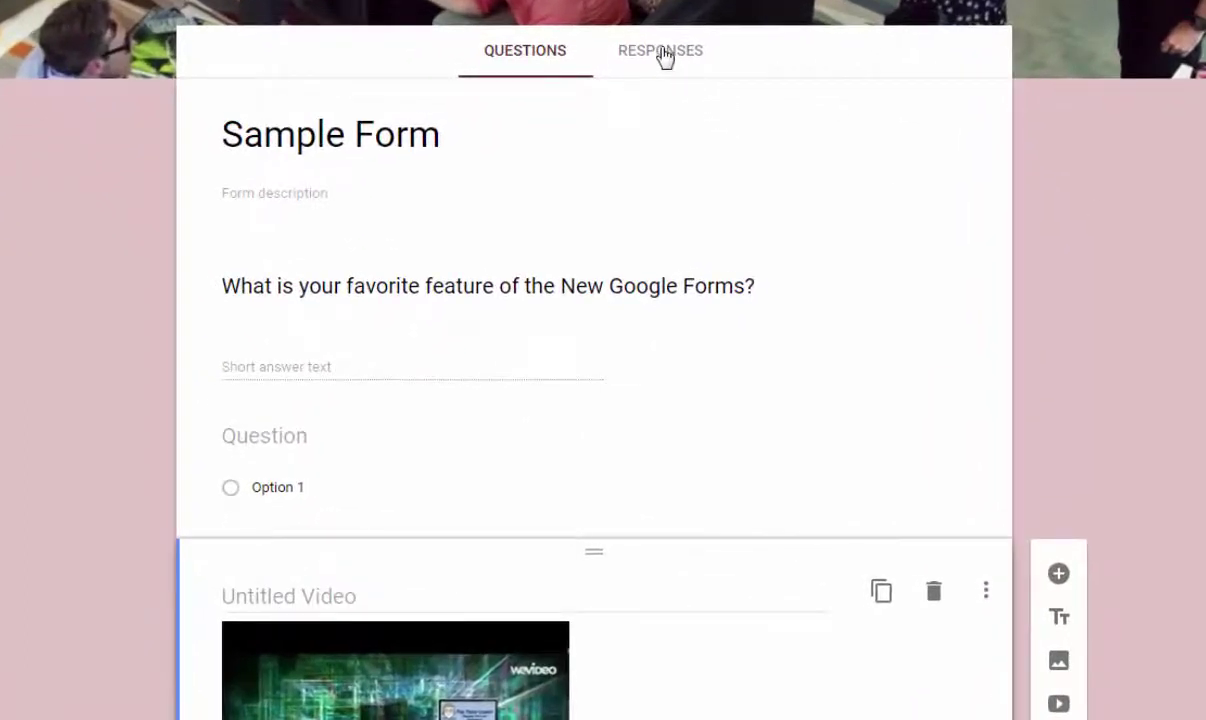
{"action": "left_click", "coordinate": [668, 55]}
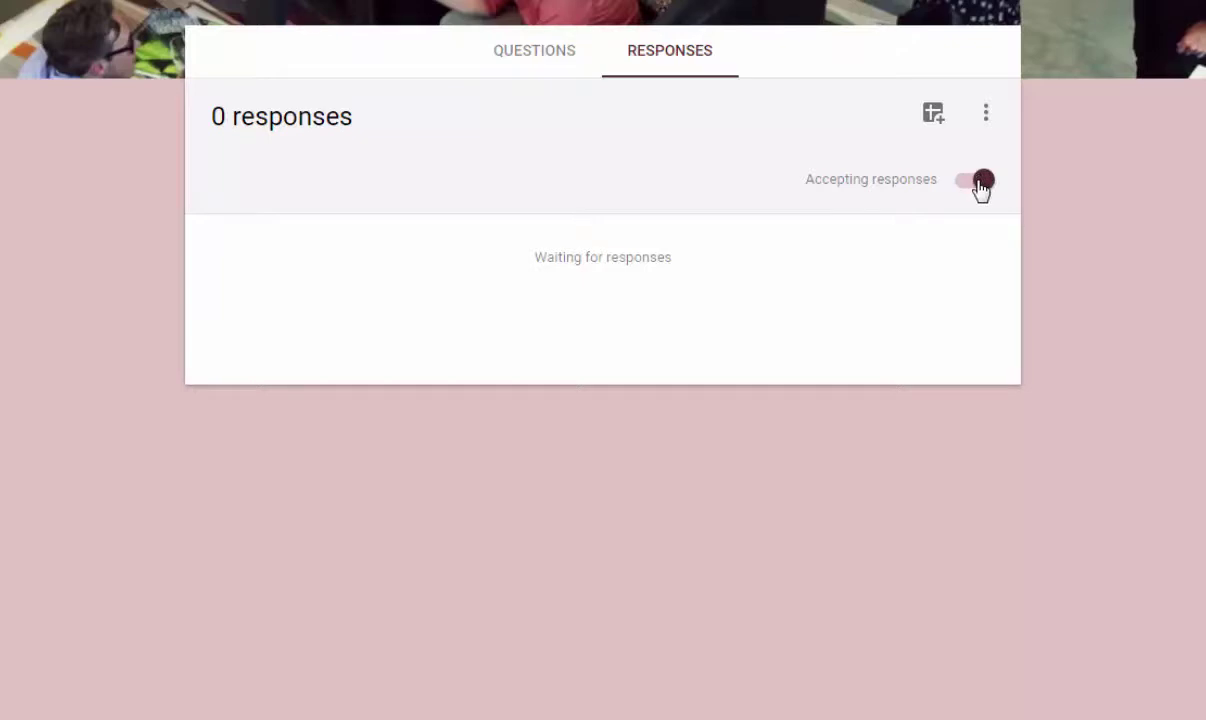
{"action": "left_click", "coordinate": [988, 116]}
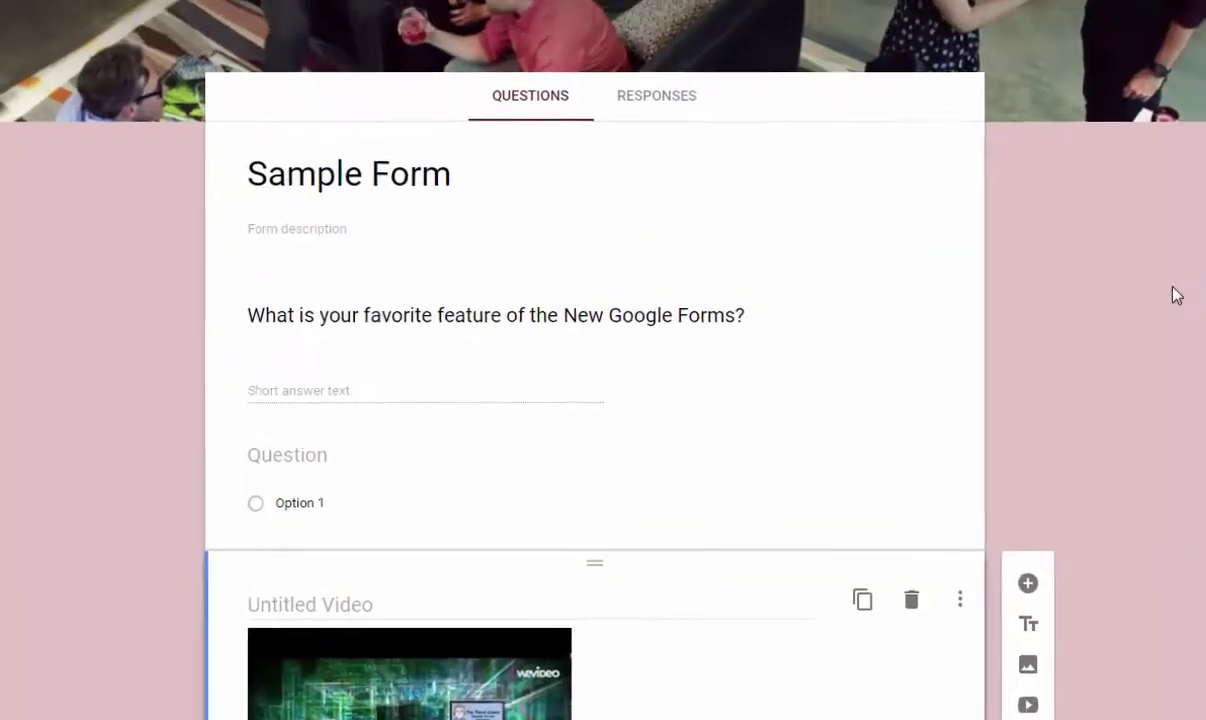
- Scroll through Sample Form, then return it to the old Google Forms editor
{"action": "scroll", "coordinate": [1107, 346], "scroll_direction": "down", "scroll_amount": 3}
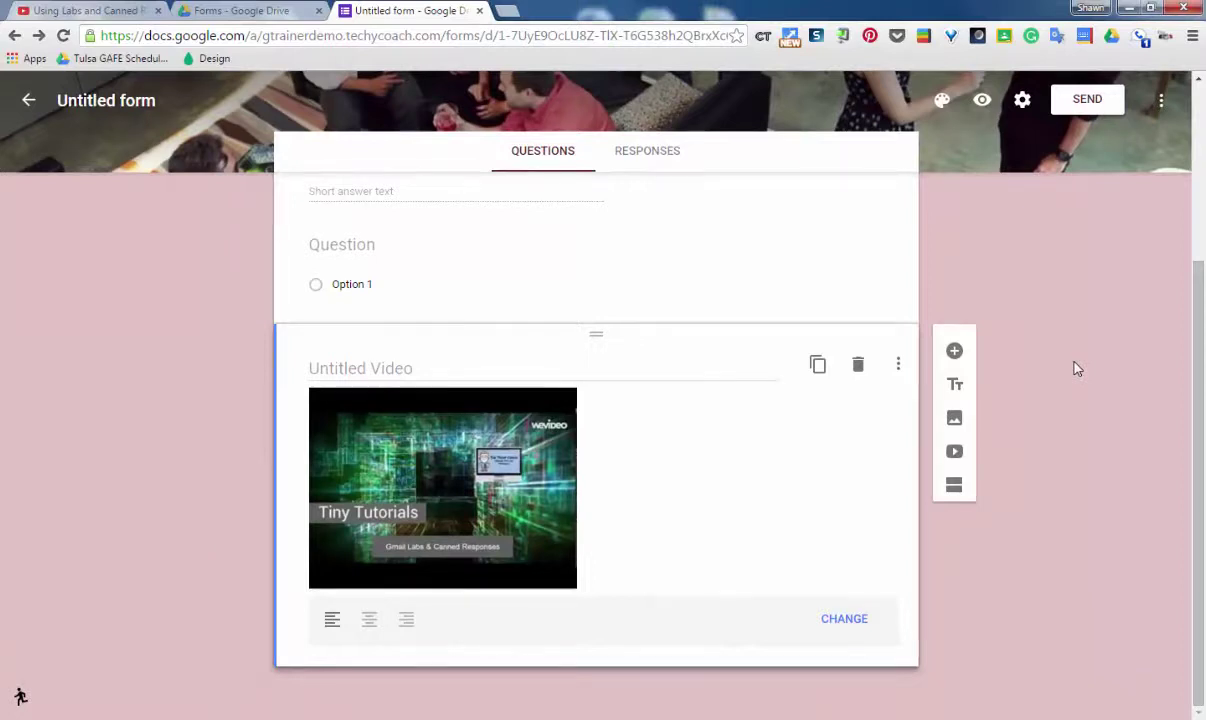
{"action": "scroll", "coordinate": [1076, 369], "scroll_direction": "up", "scroll_amount": 2}
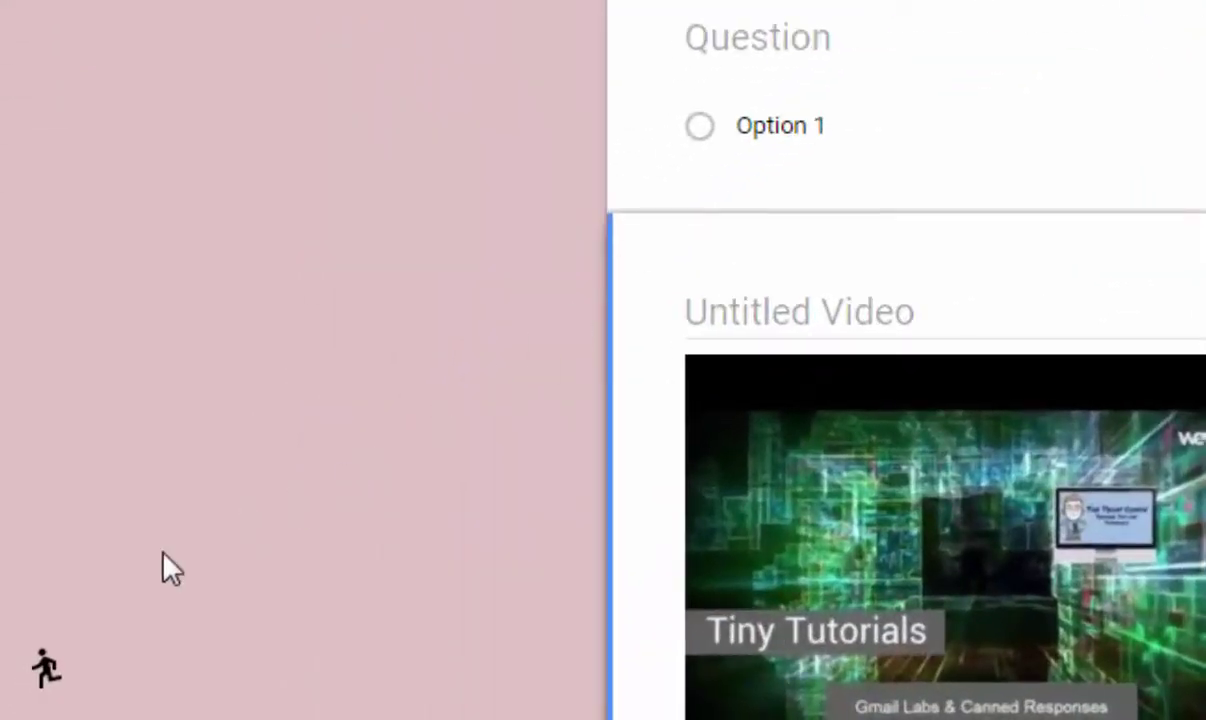
{"action": "left_click", "coordinate": [45, 675]}
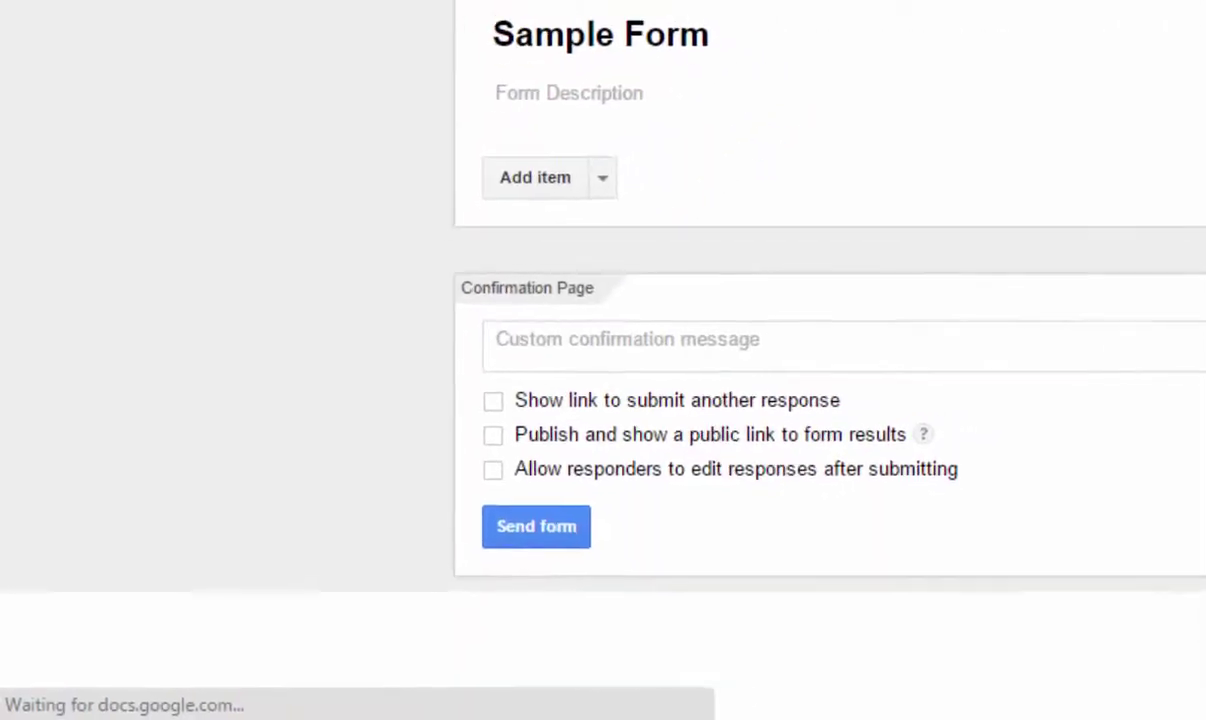